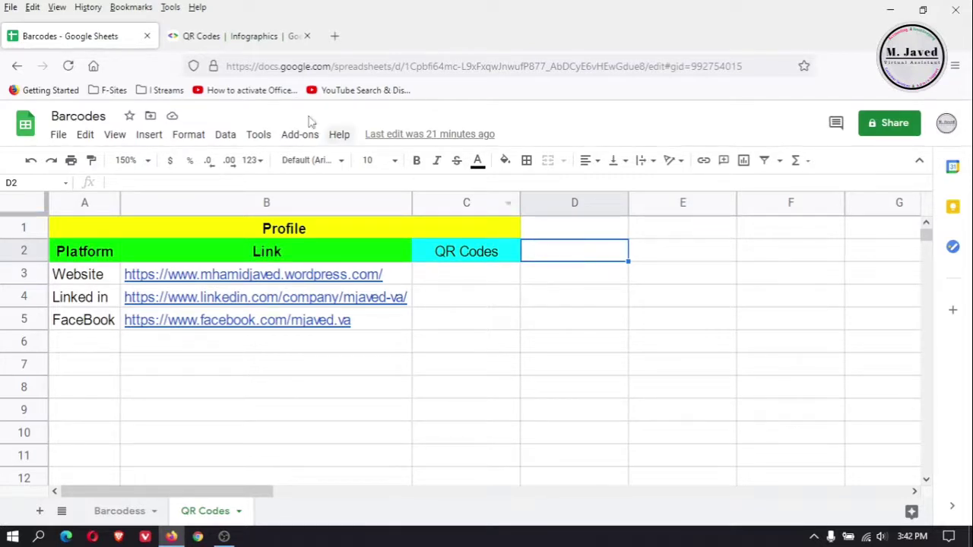
- Read the Syntax section of the Google Charts QR code documentation, noting the GET request
left_click(258, 38)
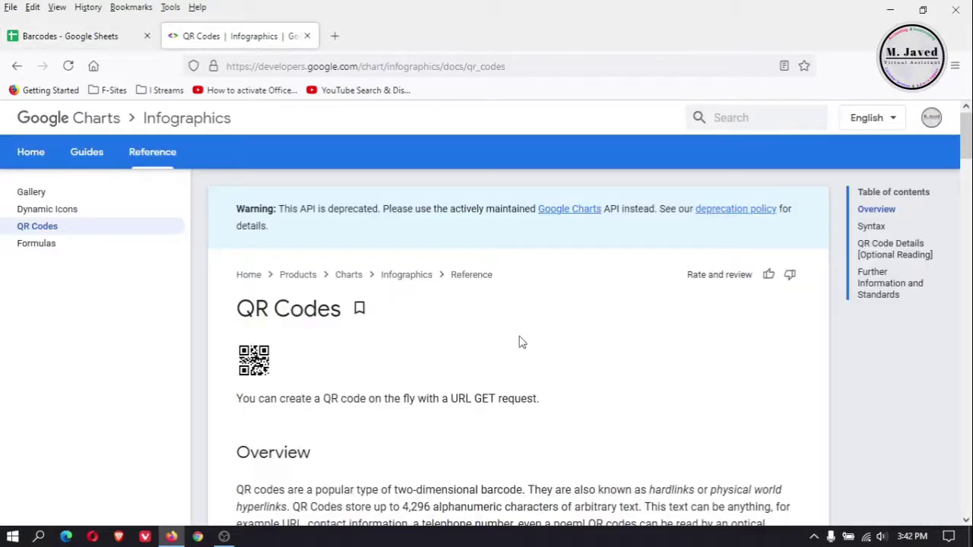
scroll(597, 352, "down", 2)
scroll(596, 352, "down", 1)
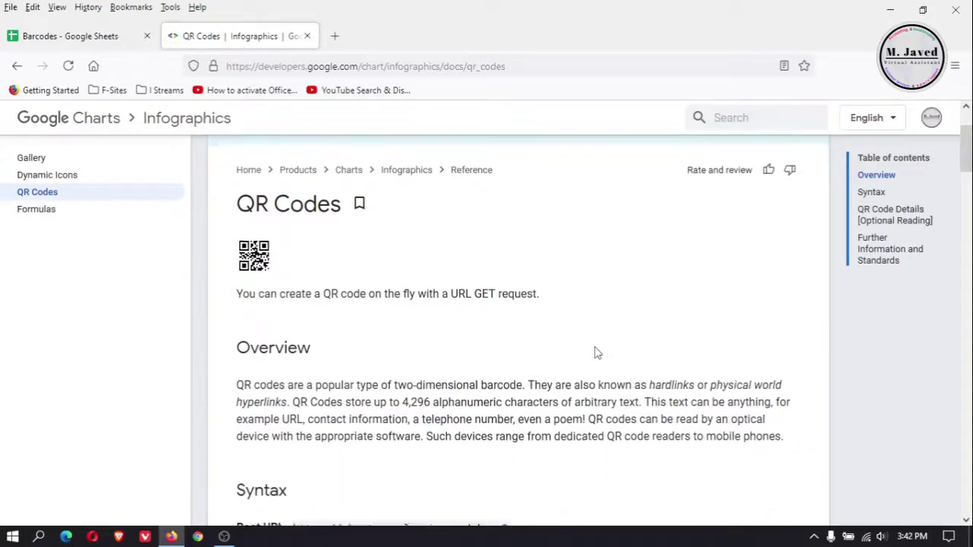
scroll(596, 352, "down", 1)
left_click_drag(546, 257, 473, 257)
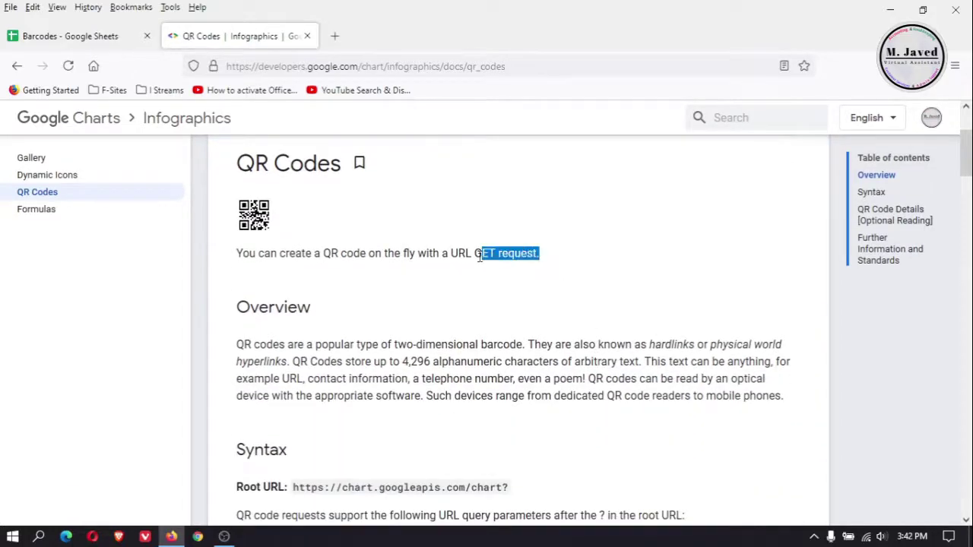
left_click(546, 278)
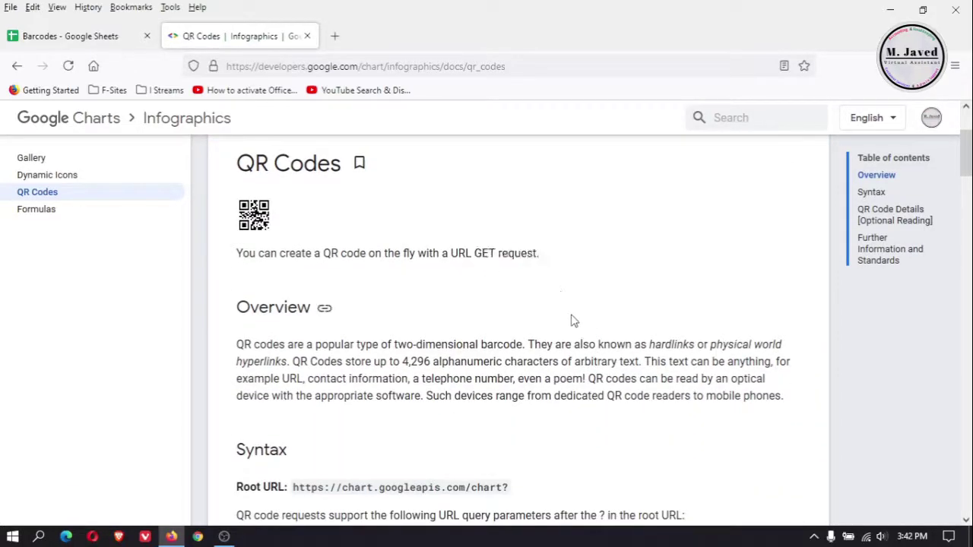
scroll(573, 311, "down", 5)
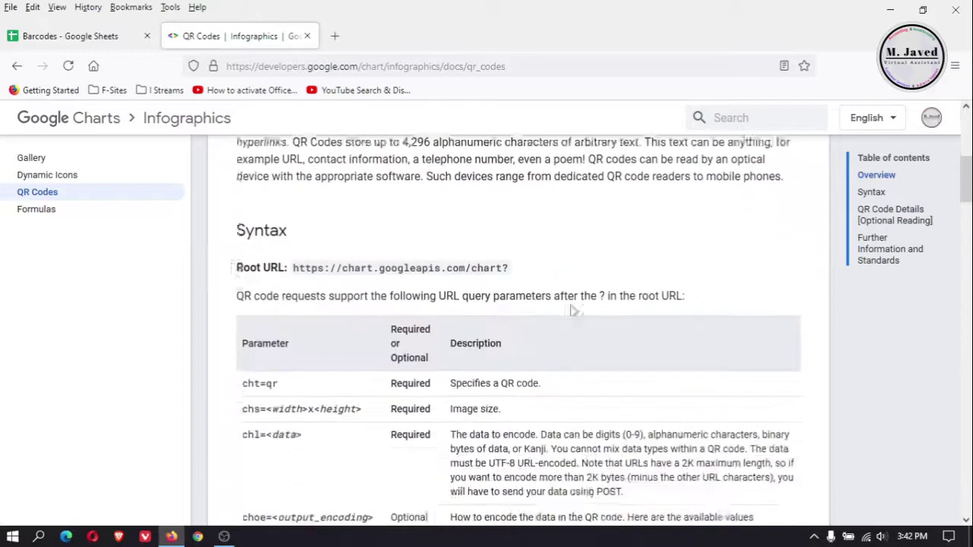
- Review the root URL and the size, chl, choe and chld parameters
left_click_drag(530, 201, 289, 205)
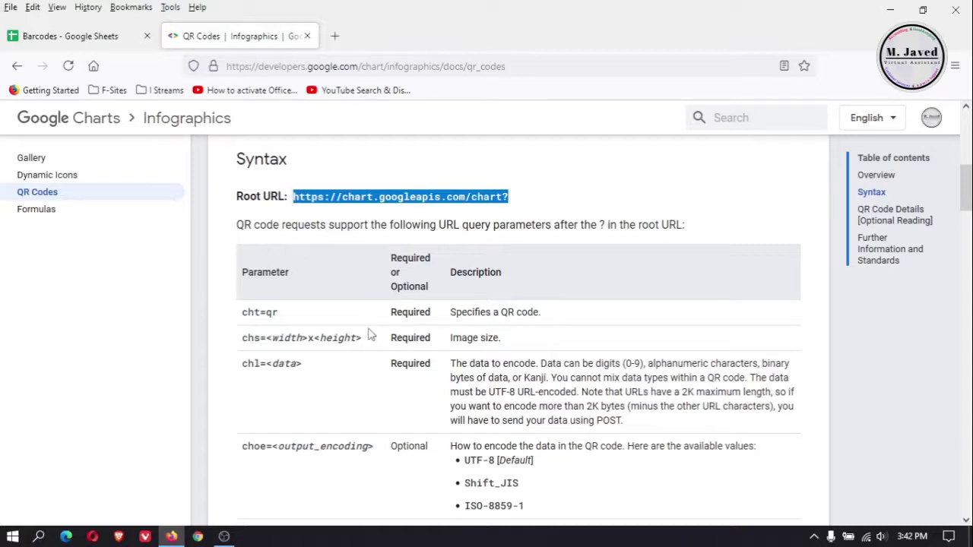
left_click_drag(545, 324, 451, 324)
left_click_drag(501, 343, 452, 348)
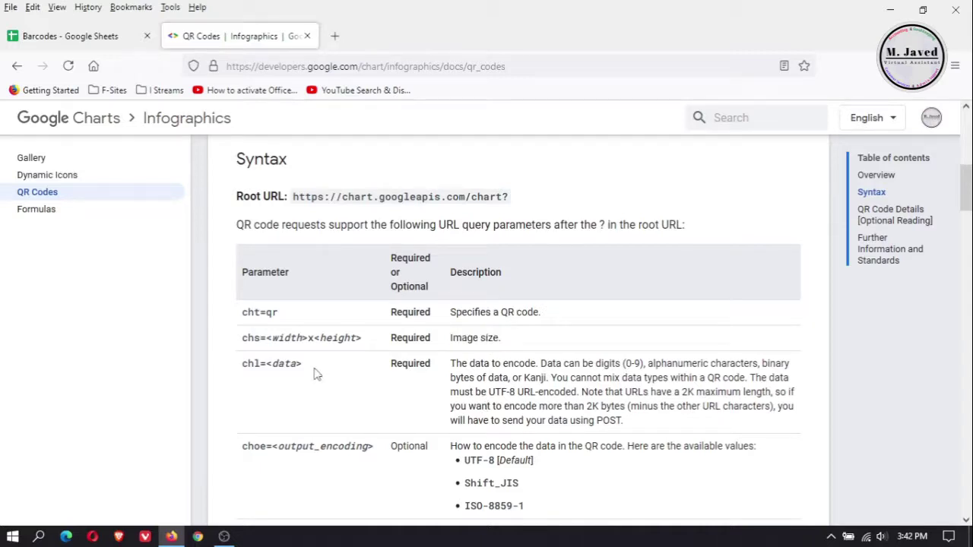
left_click_drag(315, 373, 236, 372)
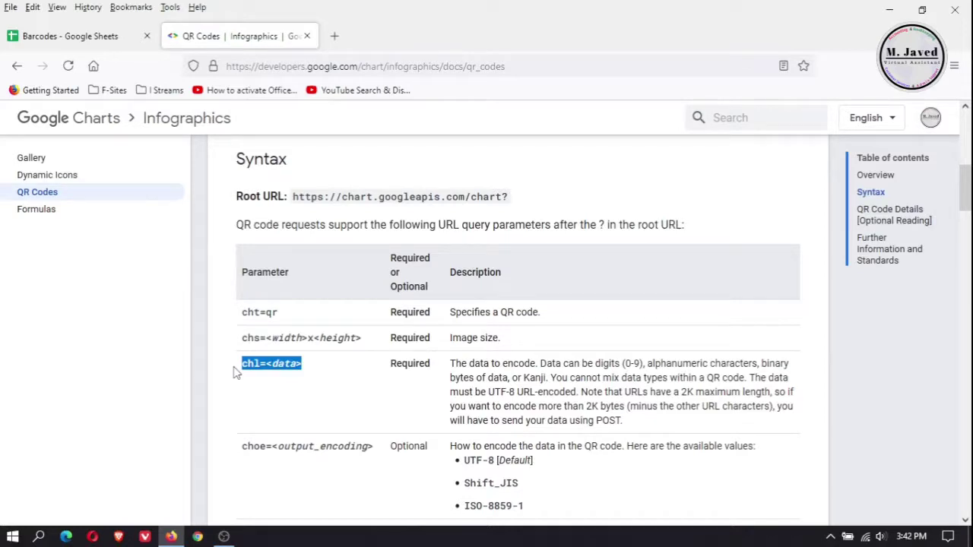
scroll(449, 355, "down", 2)
scroll(428, 398, "down", 3)
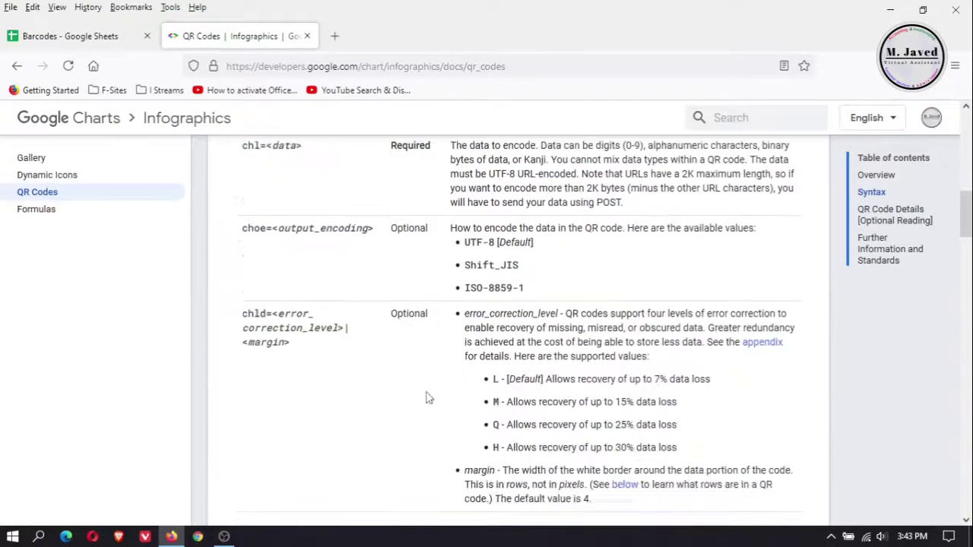
left_click_drag(376, 230, 256, 232)
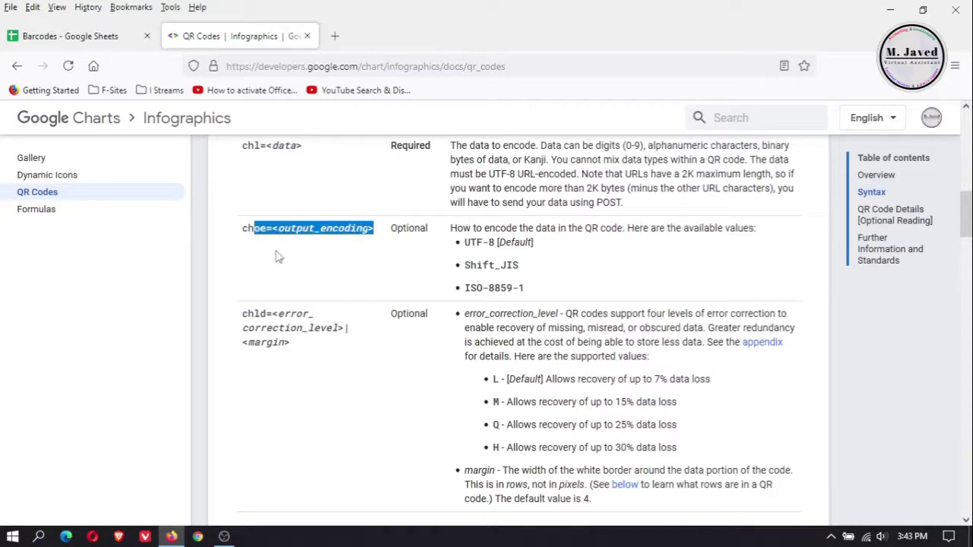
left_click(278, 257)
left_click_drag(309, 354, 244, 312)
left_click(320, 354)
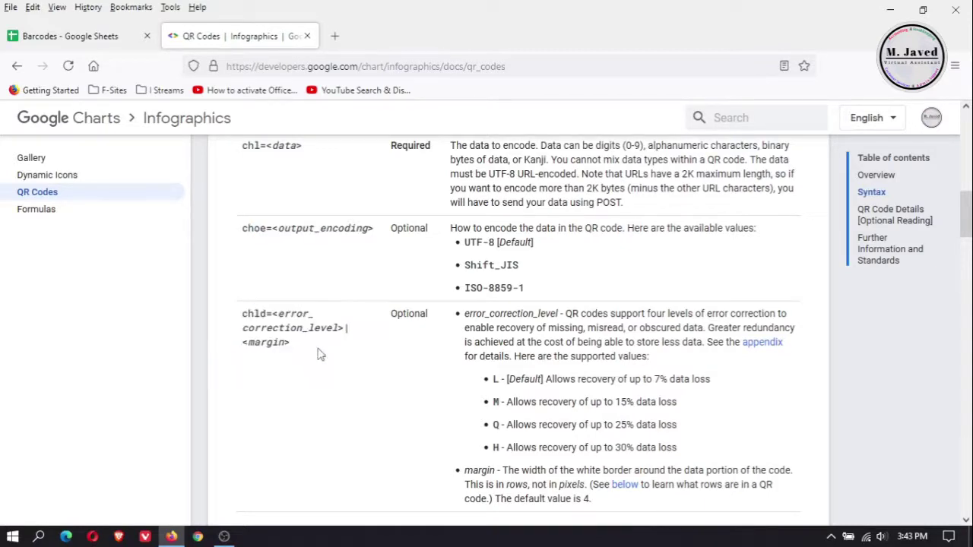
scroll(327, 359, "down", 1)
scroll(462, 337, "down", 5)
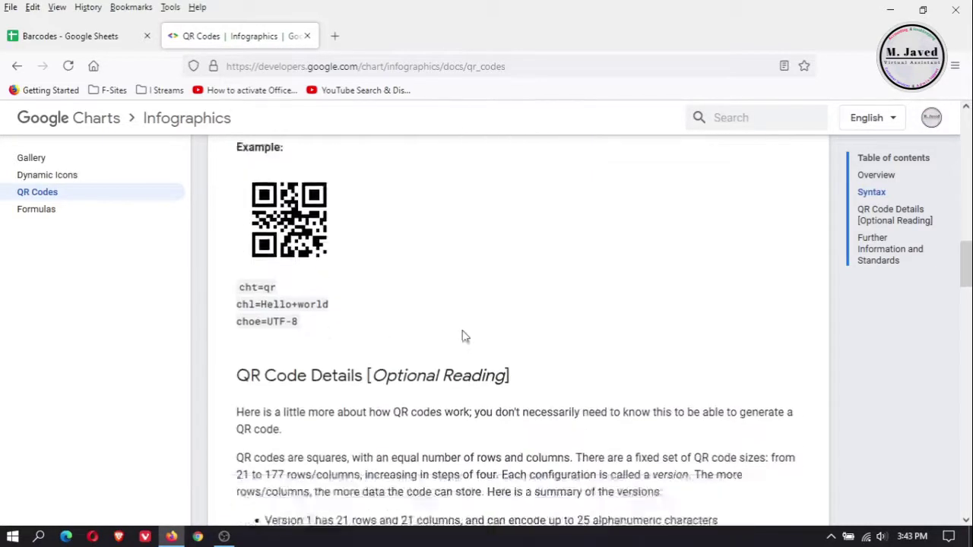
scroll(462, 337, "down", 5)
scroll(464, 336, "down", 3)
scroll(462, 337, "down", 3)
scroll(463, 337, "up", 3)
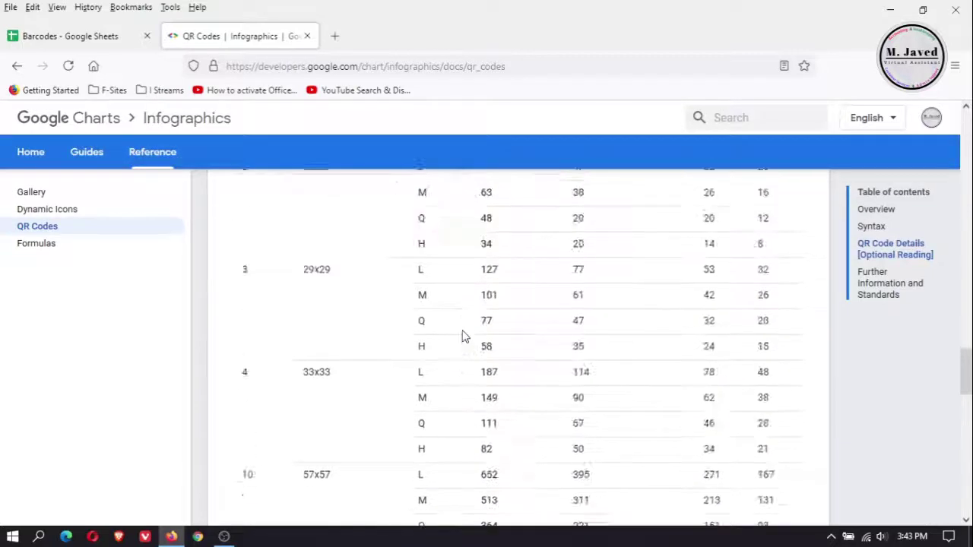
scroll(462, 337, "up", 10)
scroll(462, 337, "up", 4)
scroll(462, 337, "up", 6)
scroll(463, 325, "up", 2)
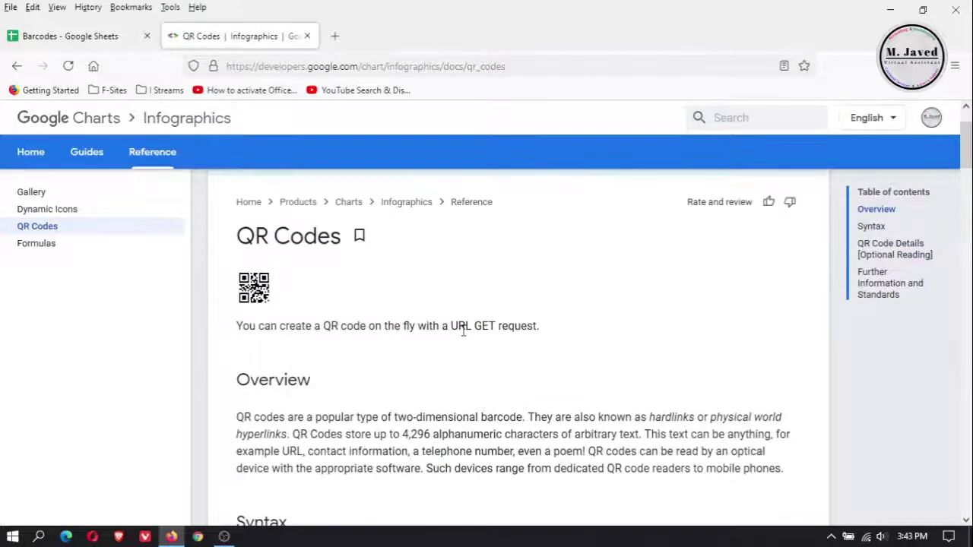
scroll(462, 337, "down", 2)
scroll(462, 336, "down", 3)
left_click_drag(522, 203, 296, 197)
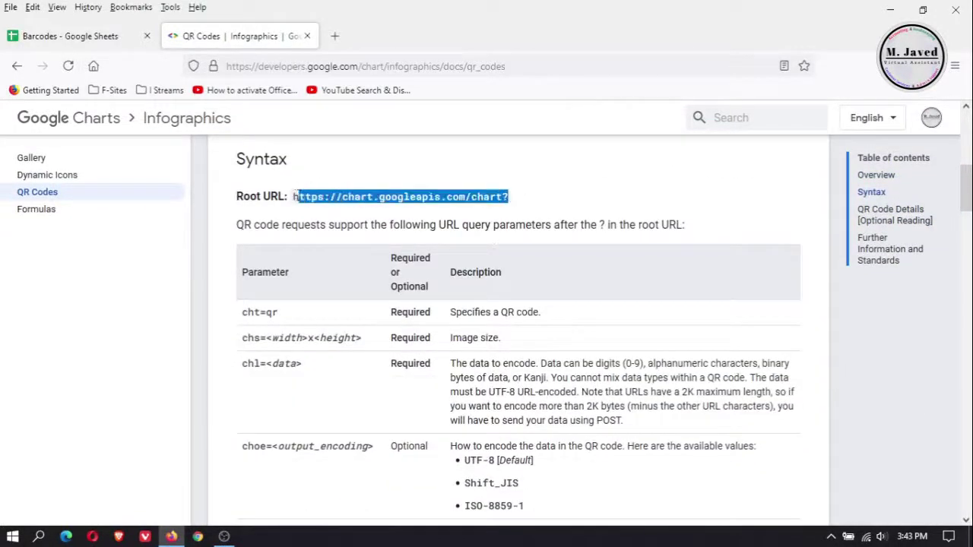
right_click(312, 197)
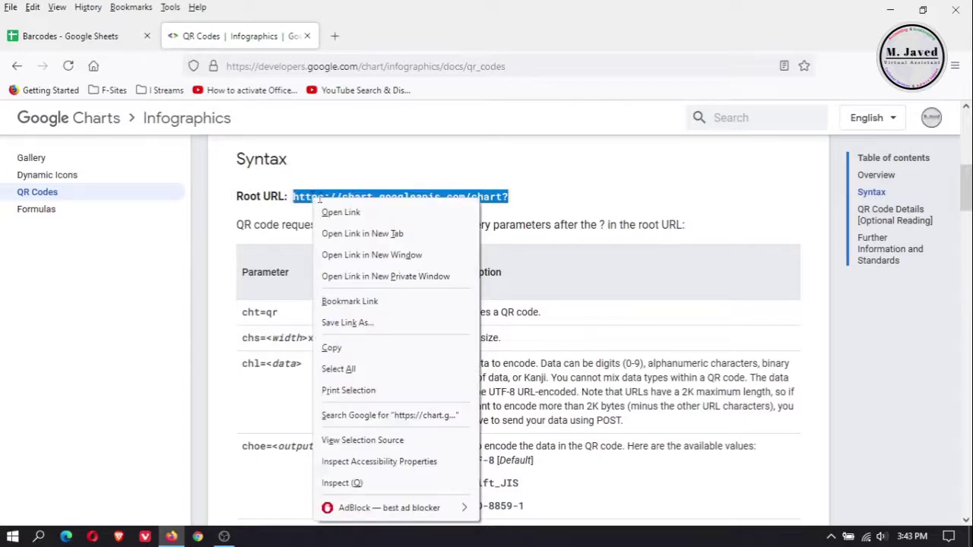
left_click(370, 343)
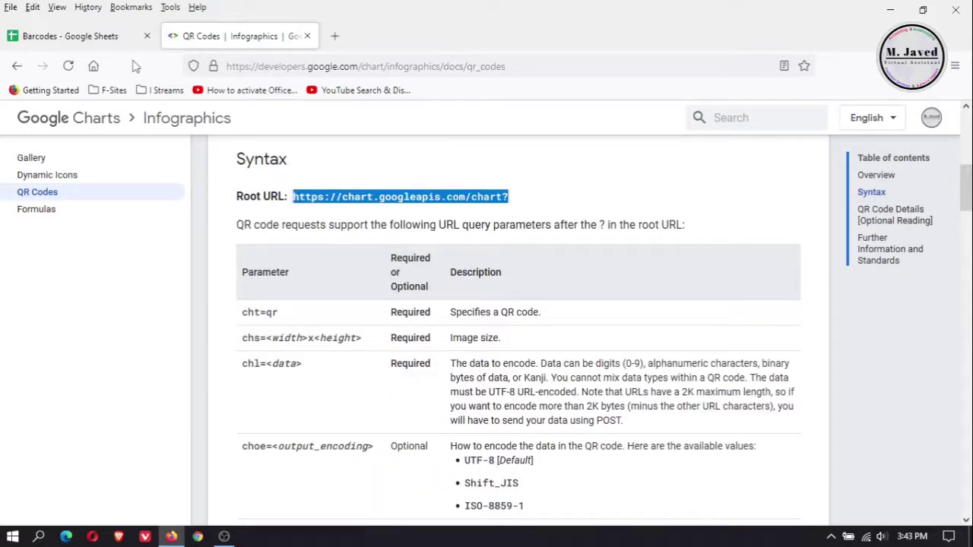
left_click(106, 38)
- Start C3 with =IMAGE(" followed by the pasted chart root URL
left_click(480, 283)
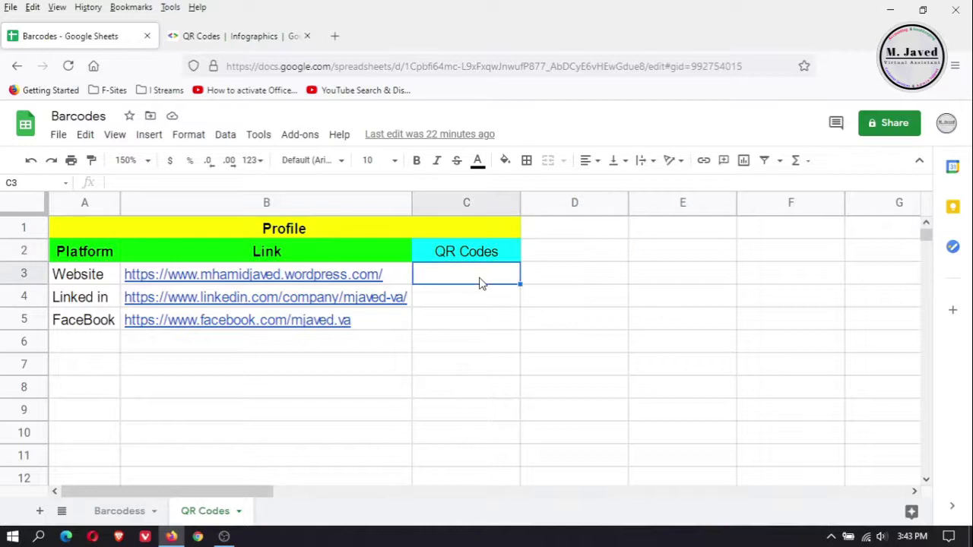
type("=ima")
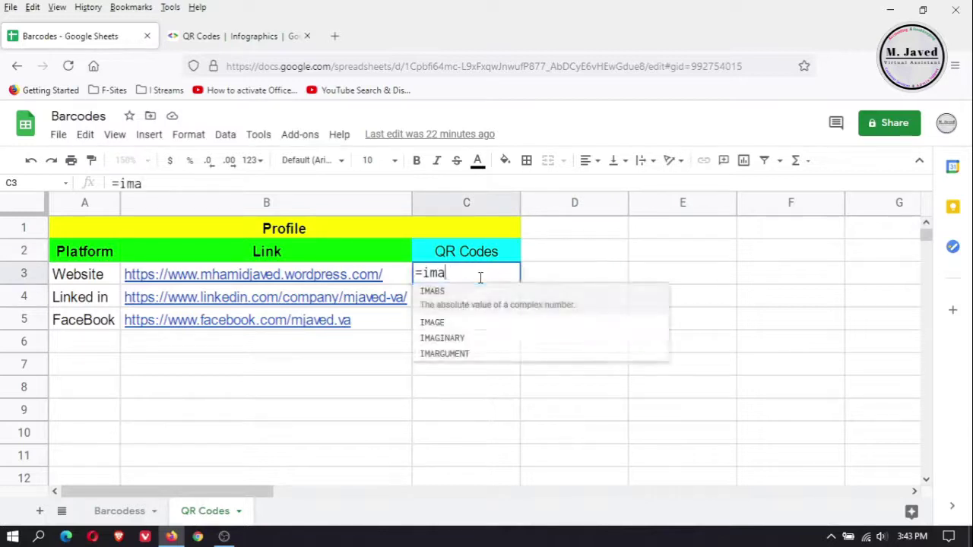
type("g")
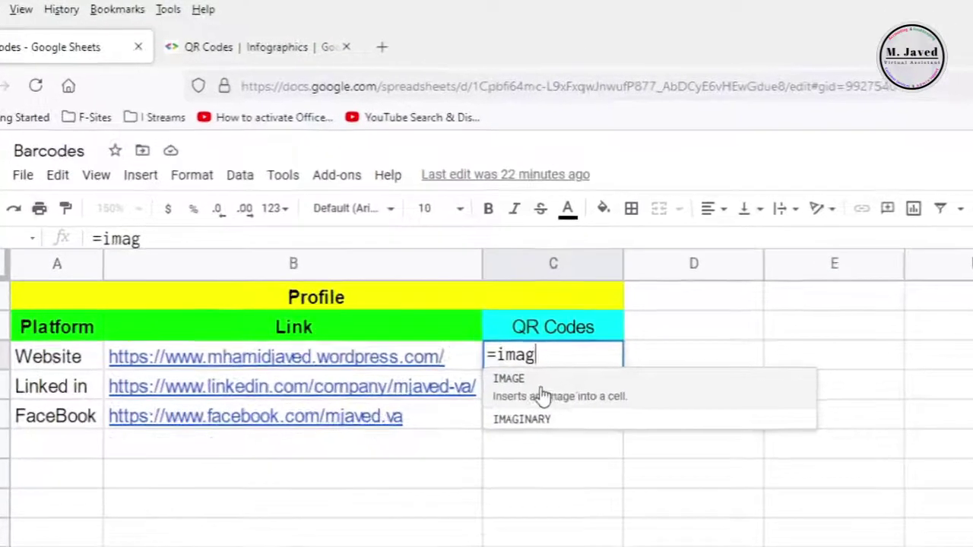
left_click(466, 306)
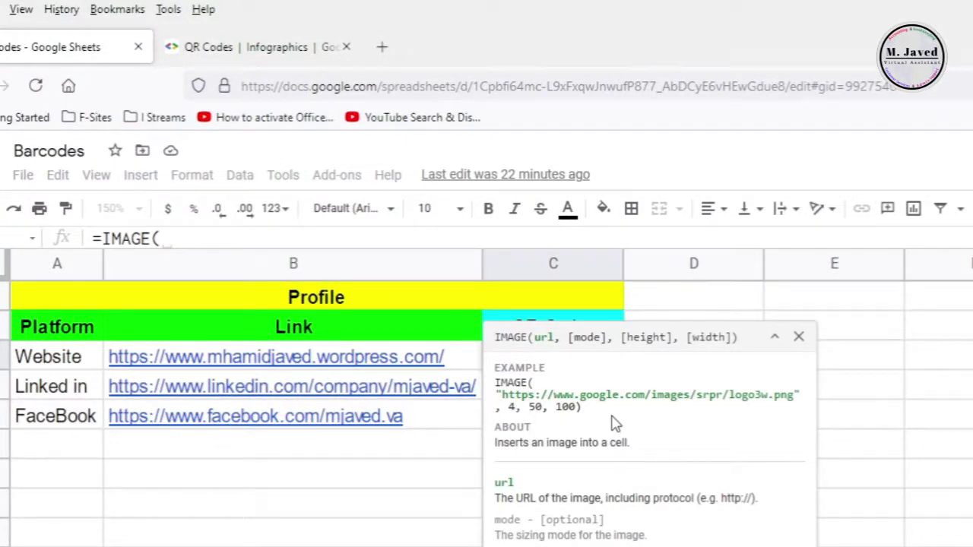
left_click(338, 239)
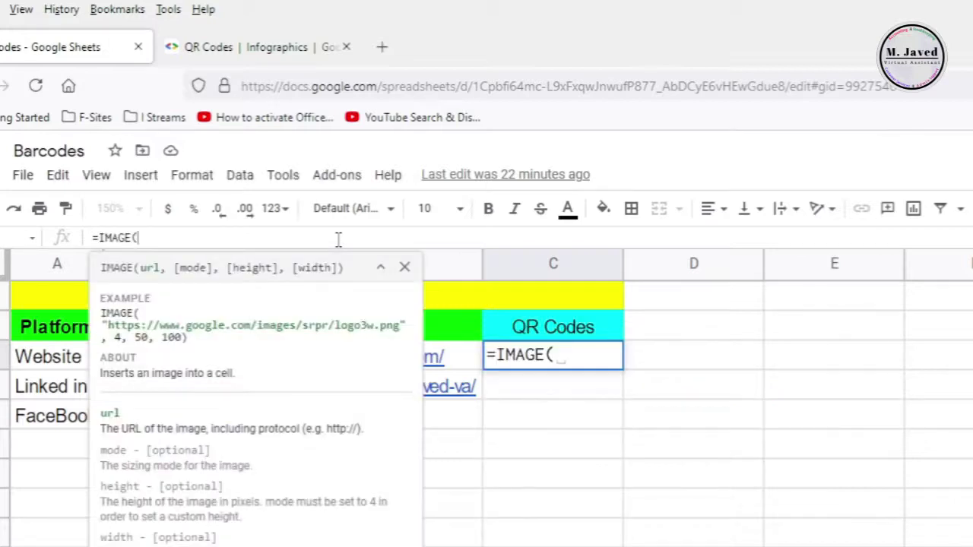
type("\"")
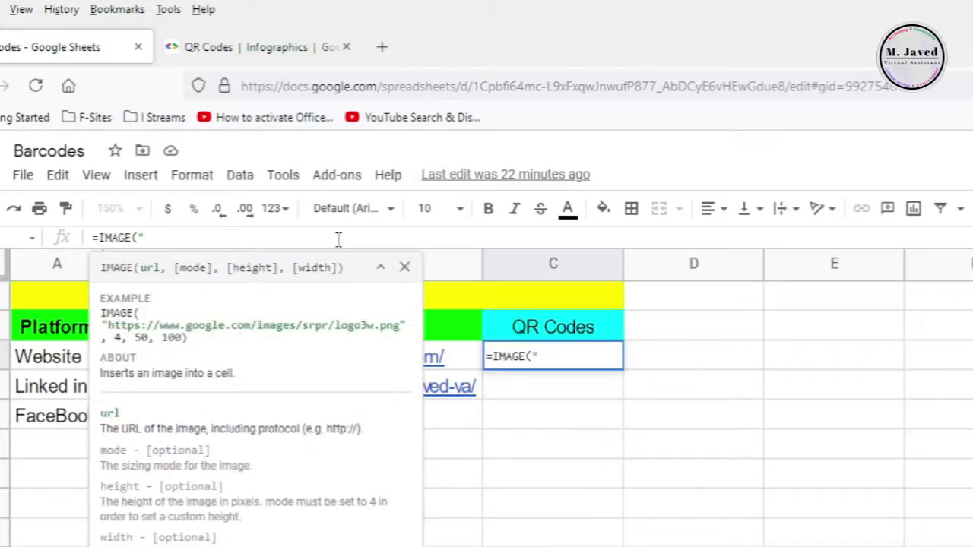
key("ctrl+v")
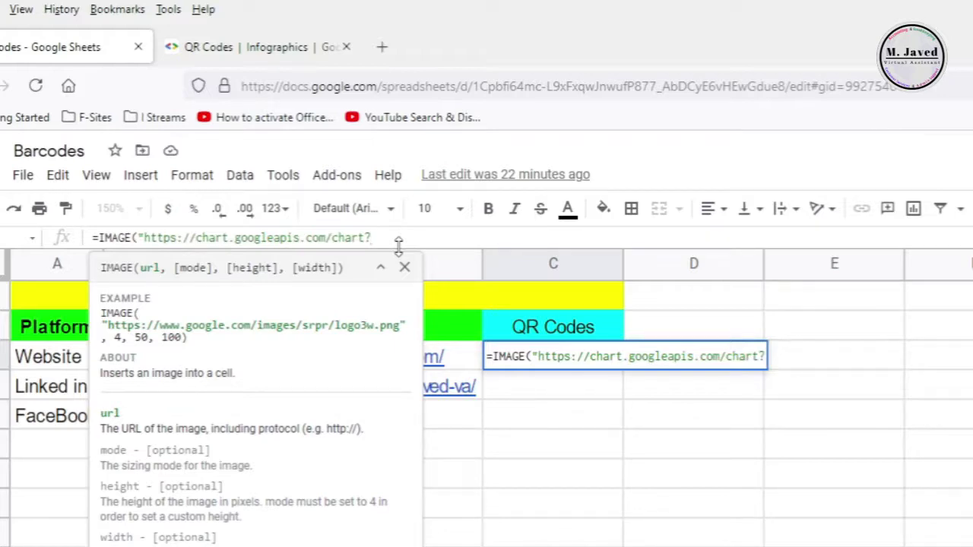
- Copy cht=qr from the docs and append it to the C3 formula
left_click(261, 56)
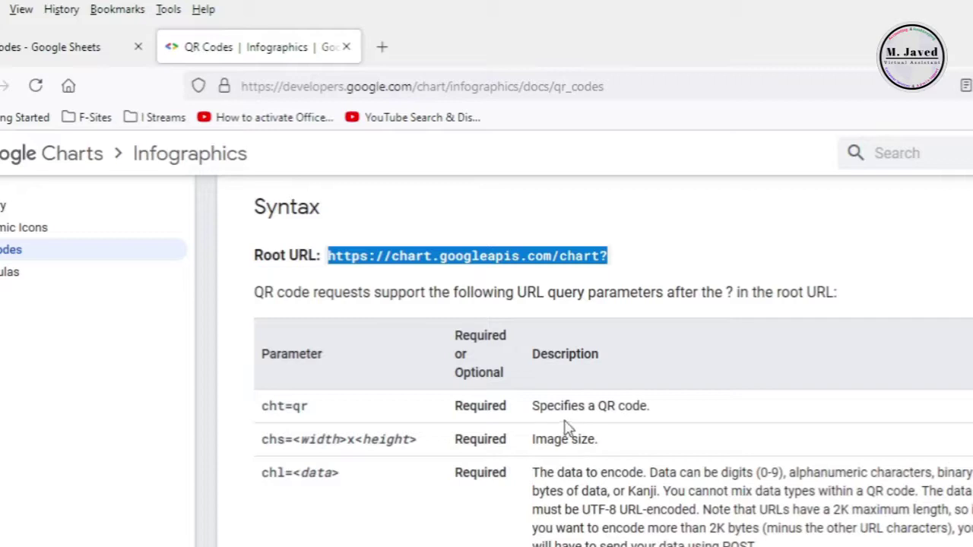
left_click_drag(315, 410, 262, 408)
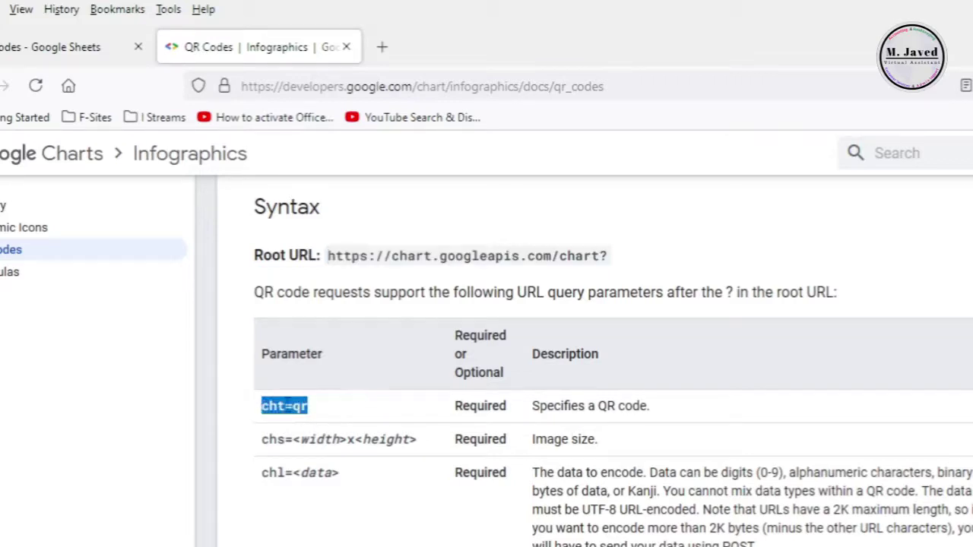
right_click(288, 406)
left_click(335, 428)
left_click(102, 49)
left_click(399, 242)
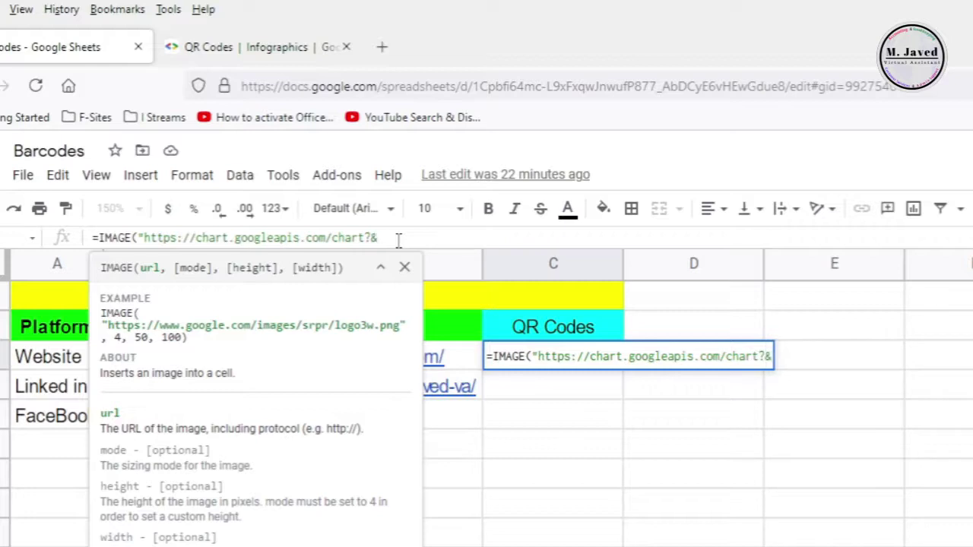
type("cht=qr")
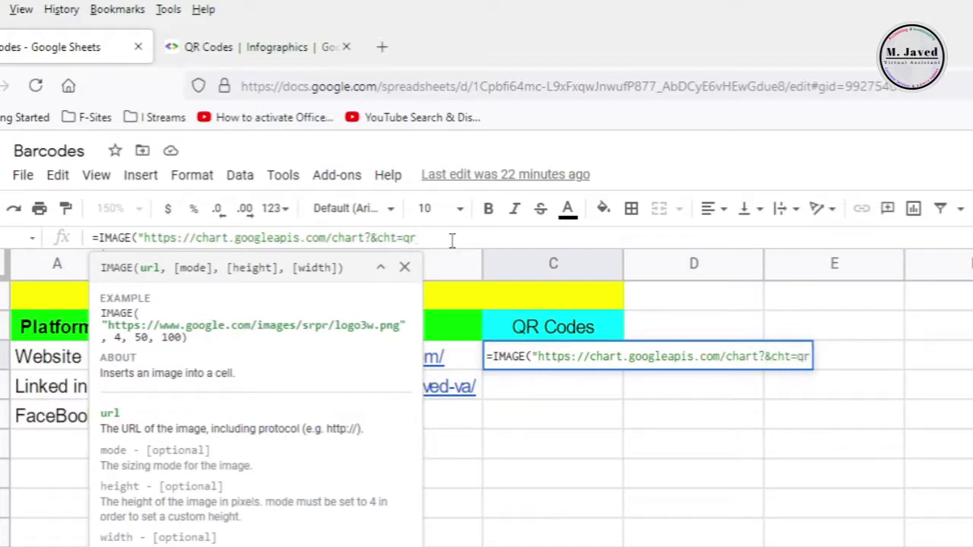
left_click(244, 48)
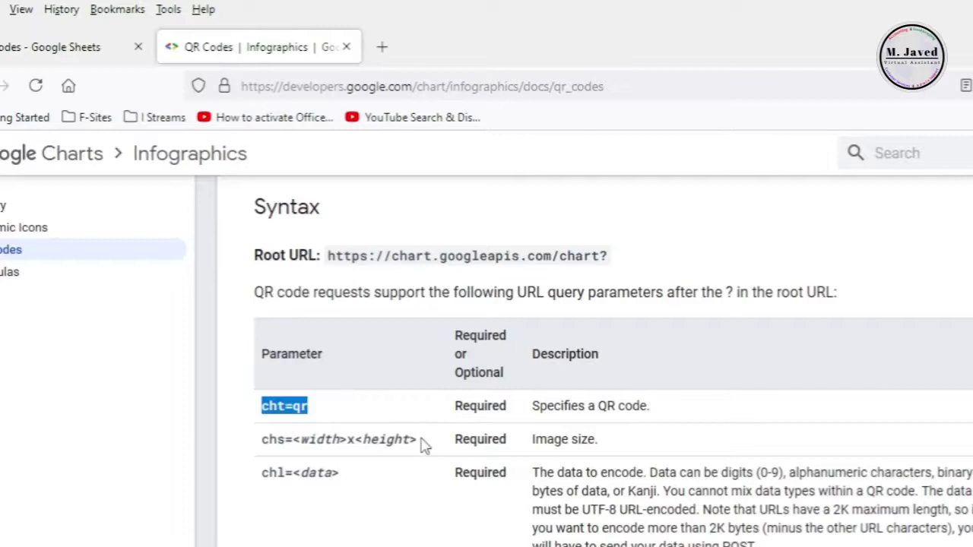
- Append &chs=400x400 to the C3 formula, filling in both size placeholders with 400
left_click_drag(421, 441, 262, 439)
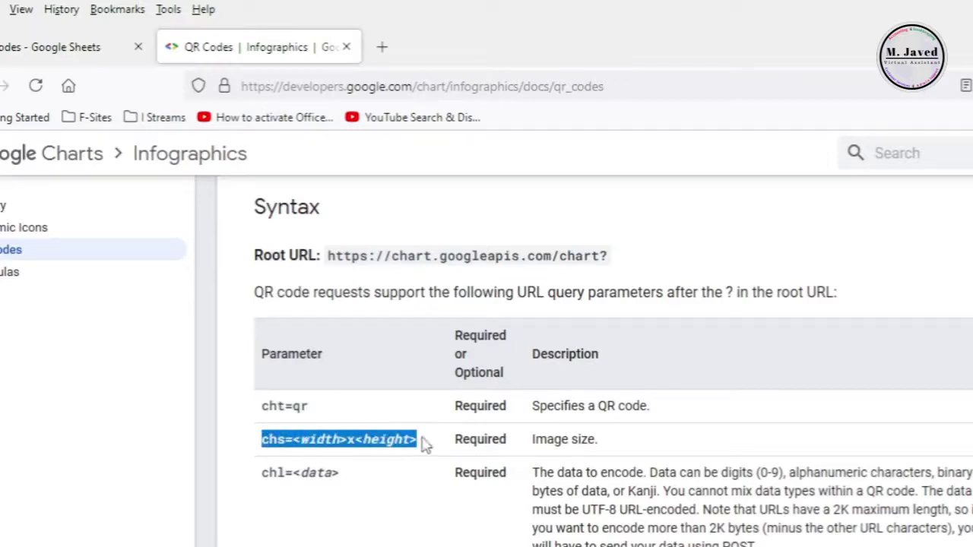
left_click(109, 51)
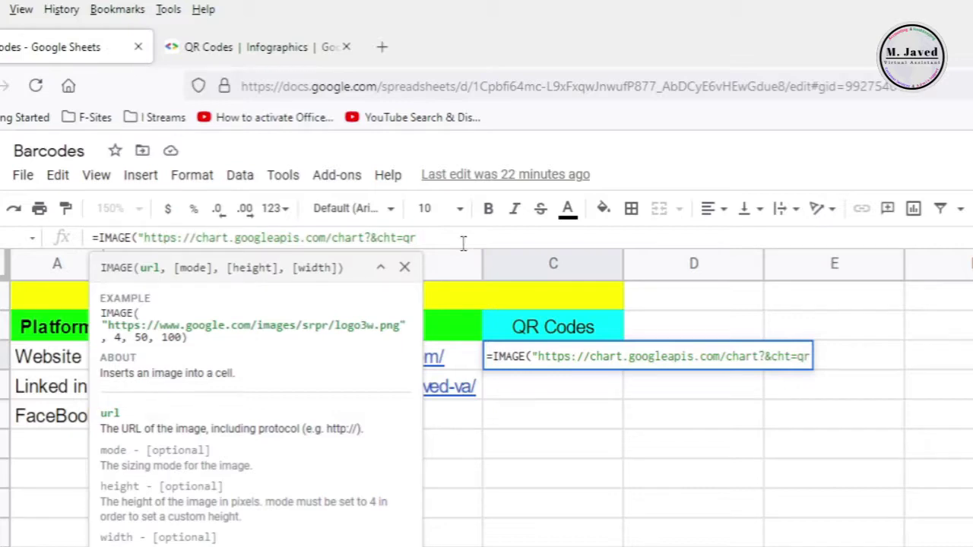
type("&")
key("ctrl+v")
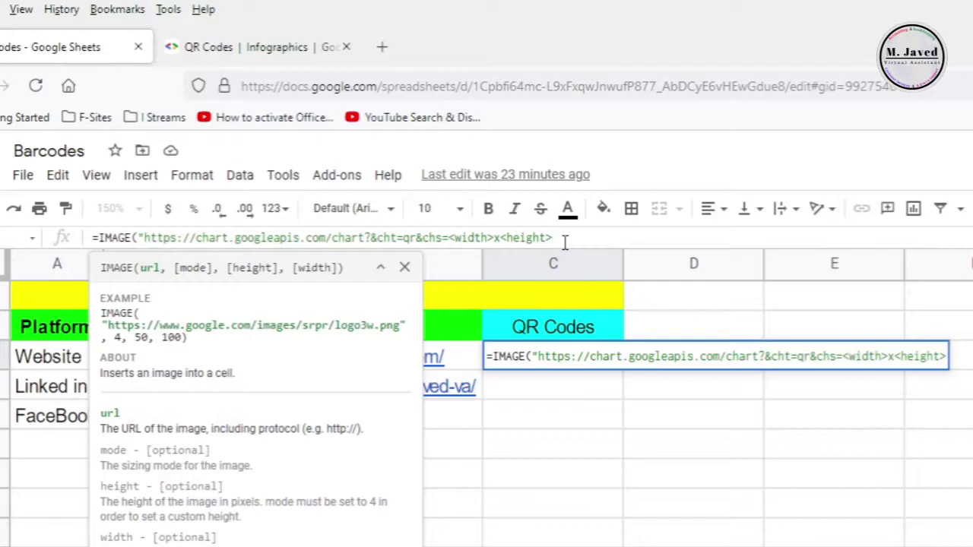
key("BackSpace")
key("BackSpace")
key("BackSpace")
key("BackSpace")
key("BackSpace")
key("BackSpace")
key("BackSpace")
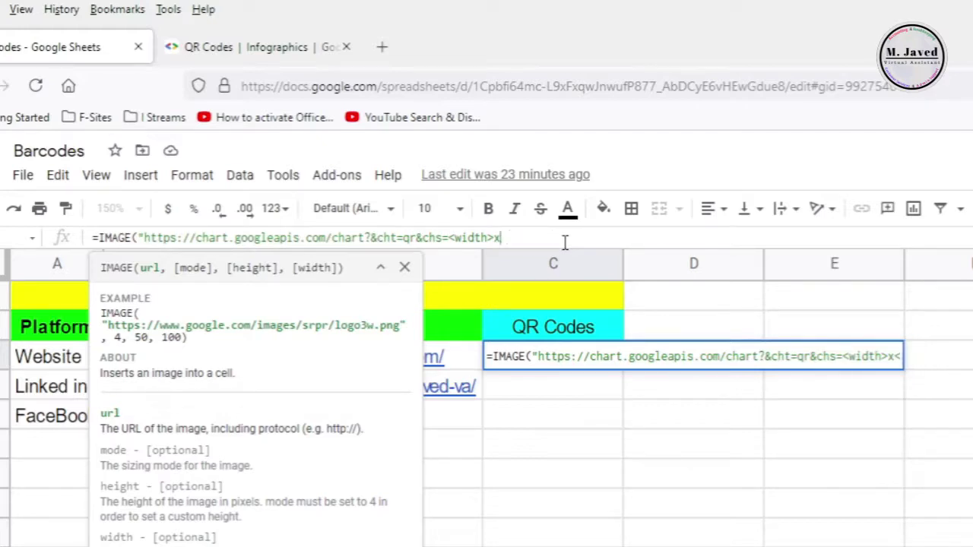
key("BackSpace")
type("400")
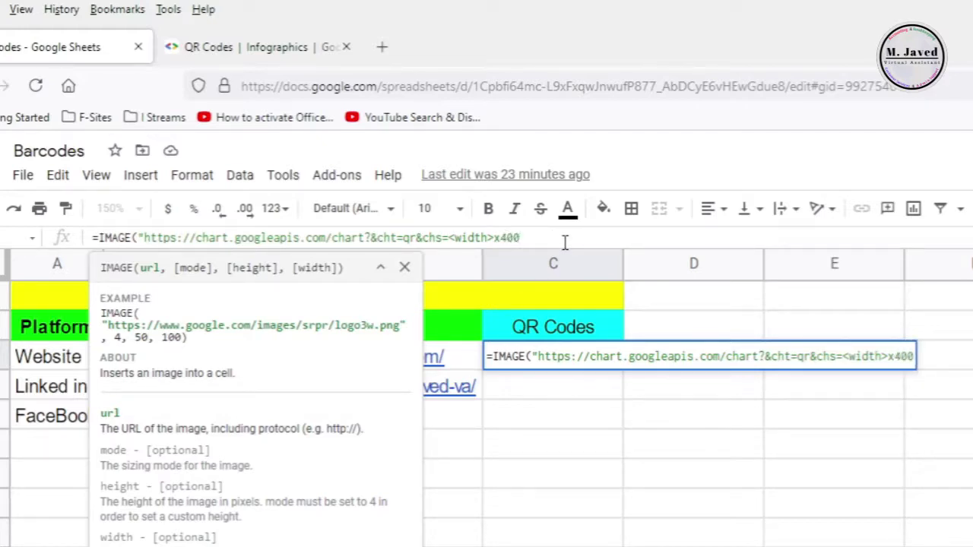
key("BackSpace")
key("BackSpace")
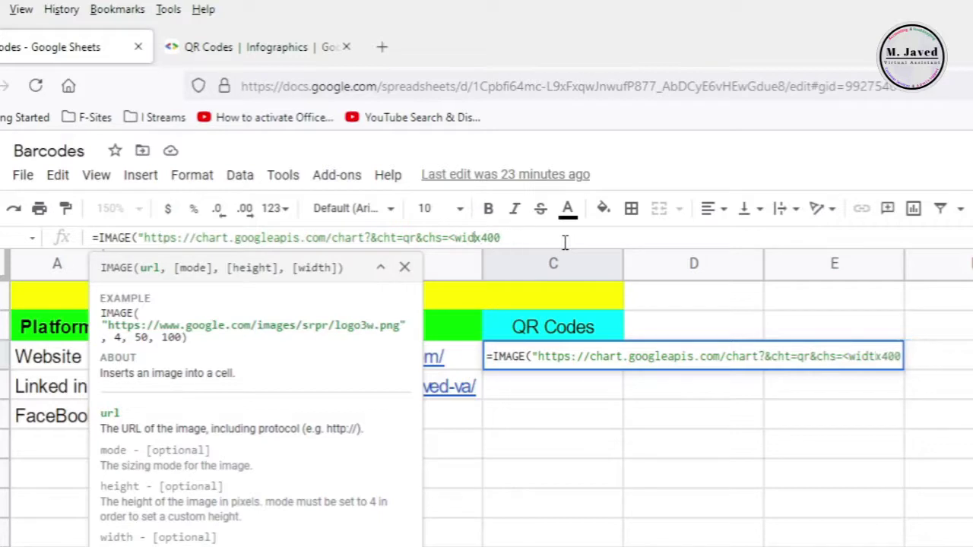
key("BackSpace")
key("BackSpace")
key("BackSpace")
key("BackSpace")
key("BackSpace")
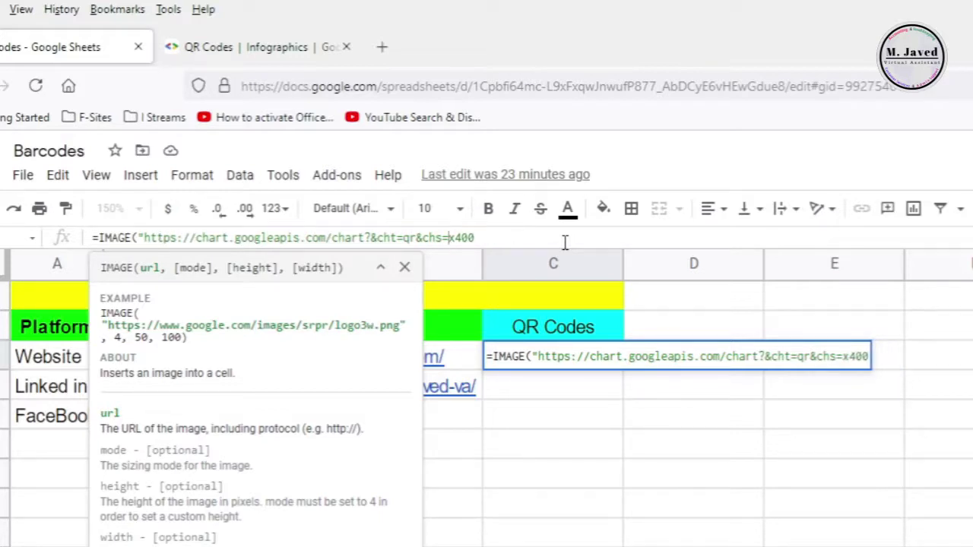
type("400")
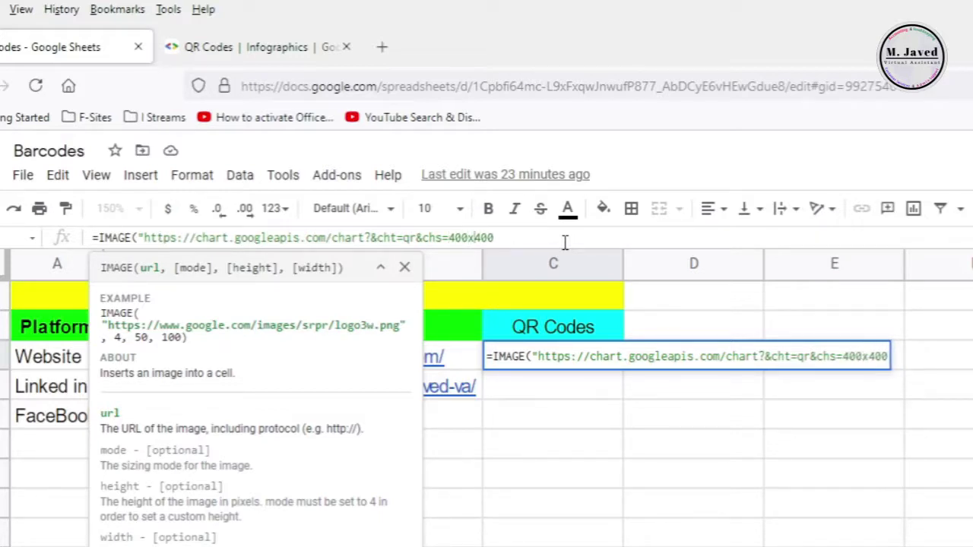
left_click(557, 241)
- Copy the chl=<data> syntax from the docs and append &chl=<data> to the formula
left_click(281, 48)
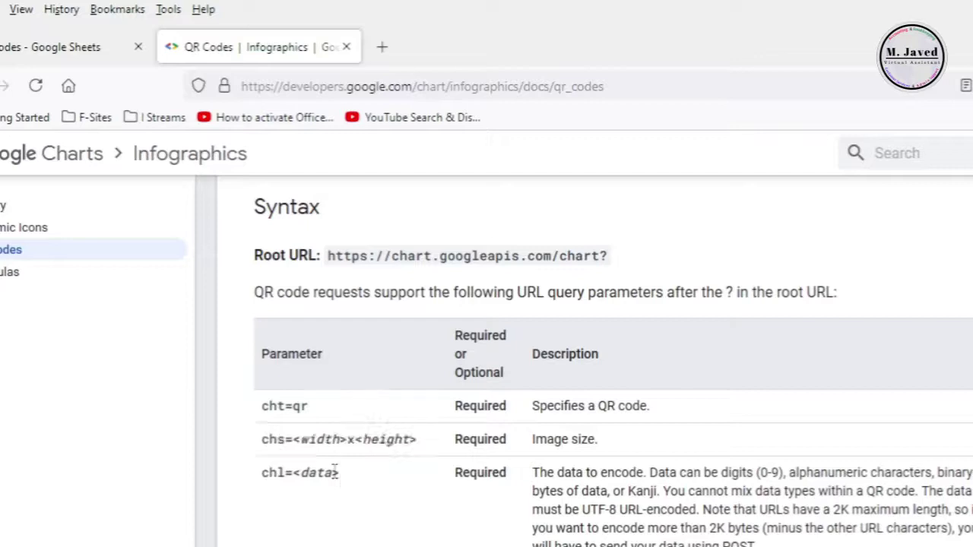
left_click_drag(339, 473, 262, 473)
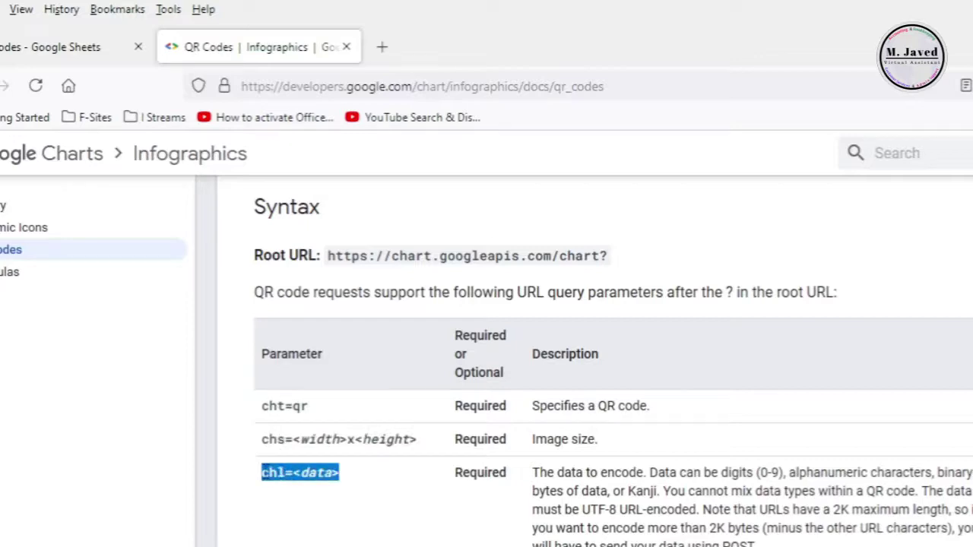
right_click(319, 475)
left_click(367, 217)
left_click(104, 50)
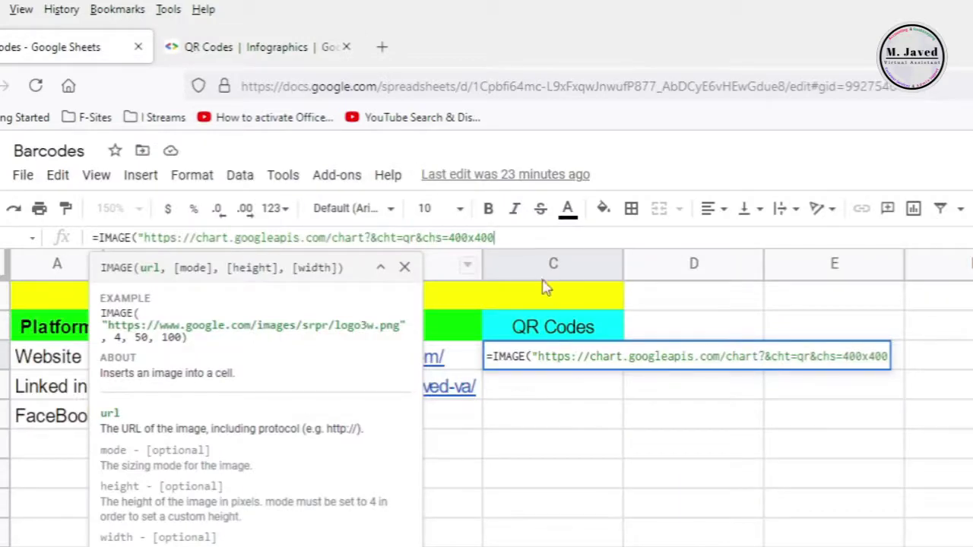
left_click(535, 239)
type("&chl=<data>")
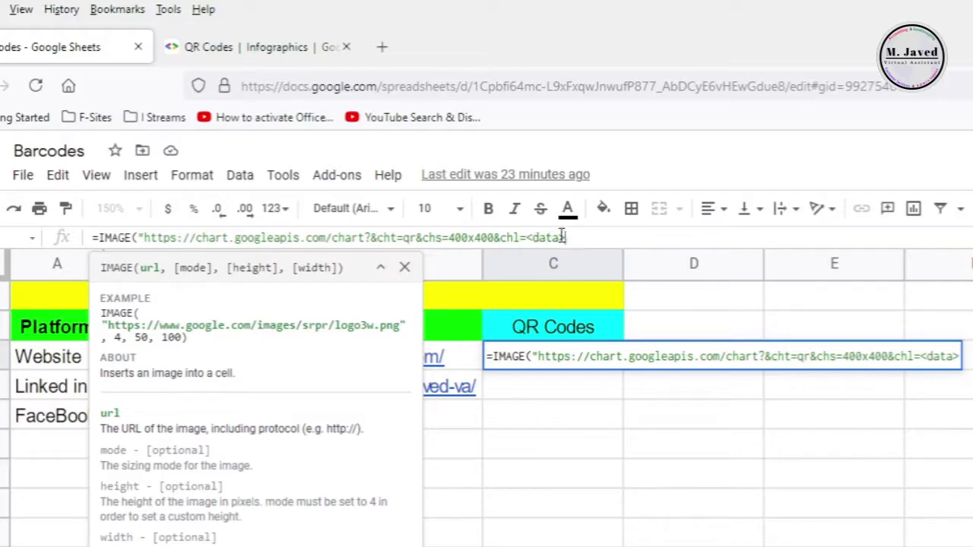
- Replace <data> with B4, close the quote, and commit so C3 shows a QR code
left_click_drag(567, 238, 530, 240)
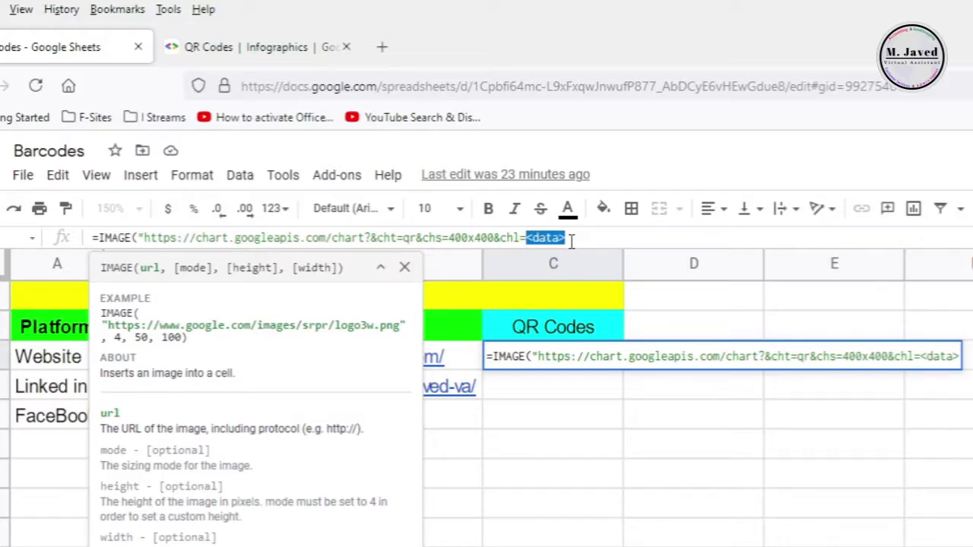
left_click(571, 240)
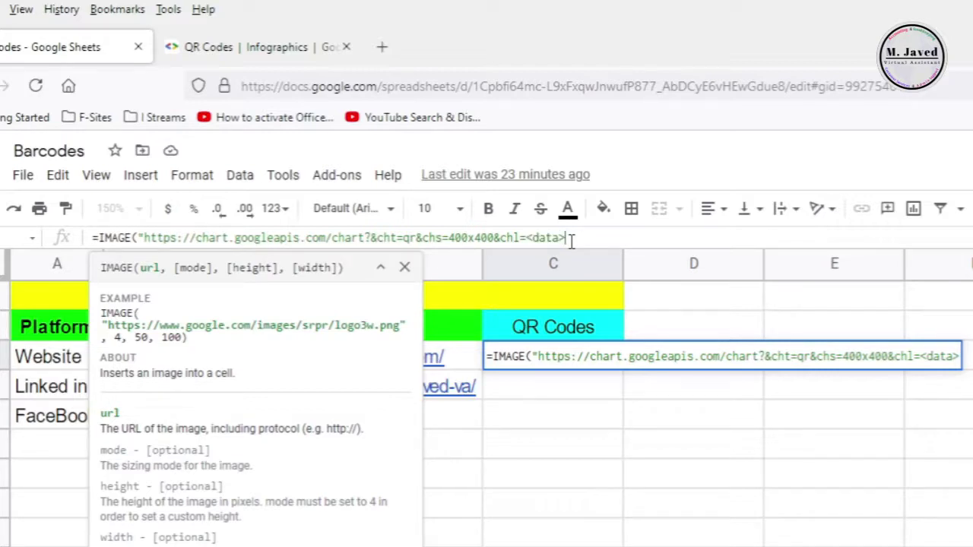
key("BackSpace")
key("BackSpace")
key("BackSpace")
key("BackSpace")
key("BackSpace")
key("BackSpace")
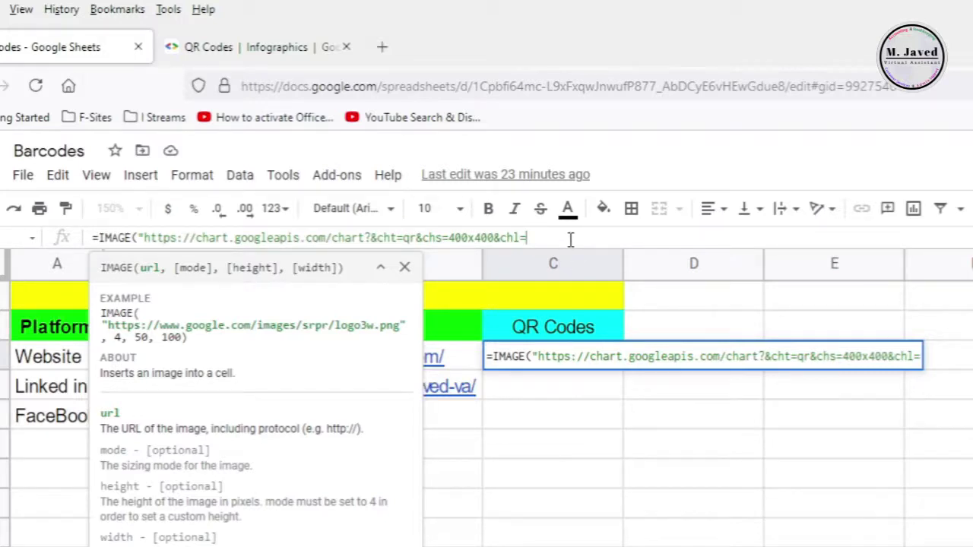
left_click(405, 267)
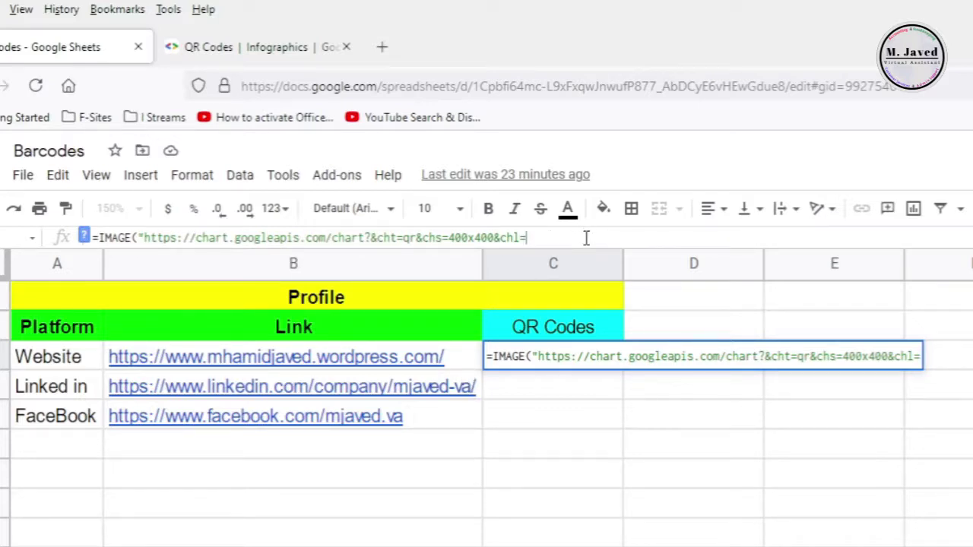
type("B4")
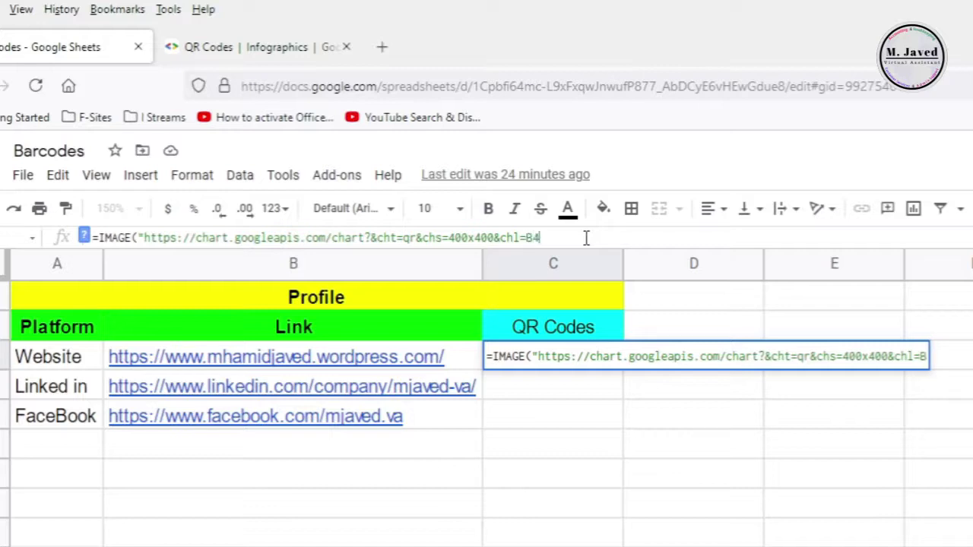
type("\"")
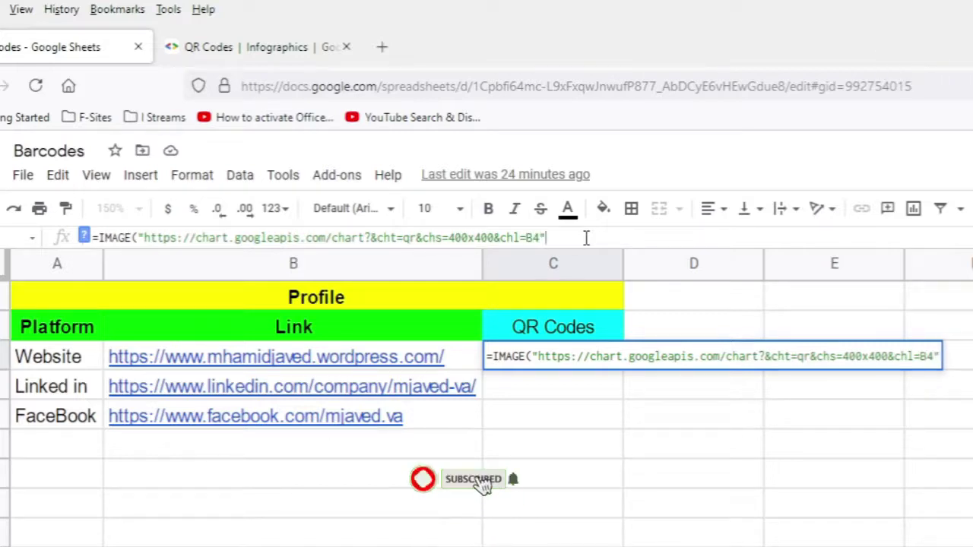
key("Return")
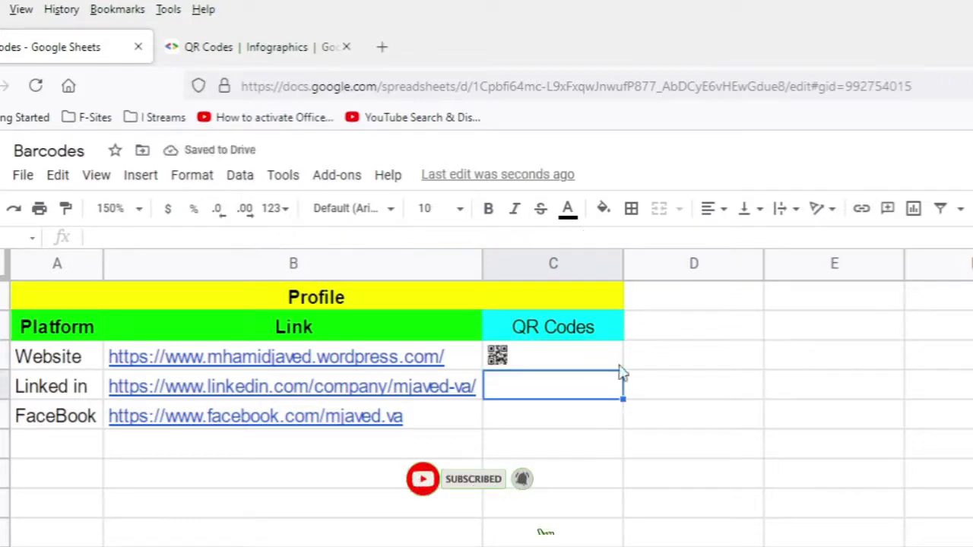
left_click(555, 364)
- Fill the QR formula from C3 down through C5
left_click(640, 423)
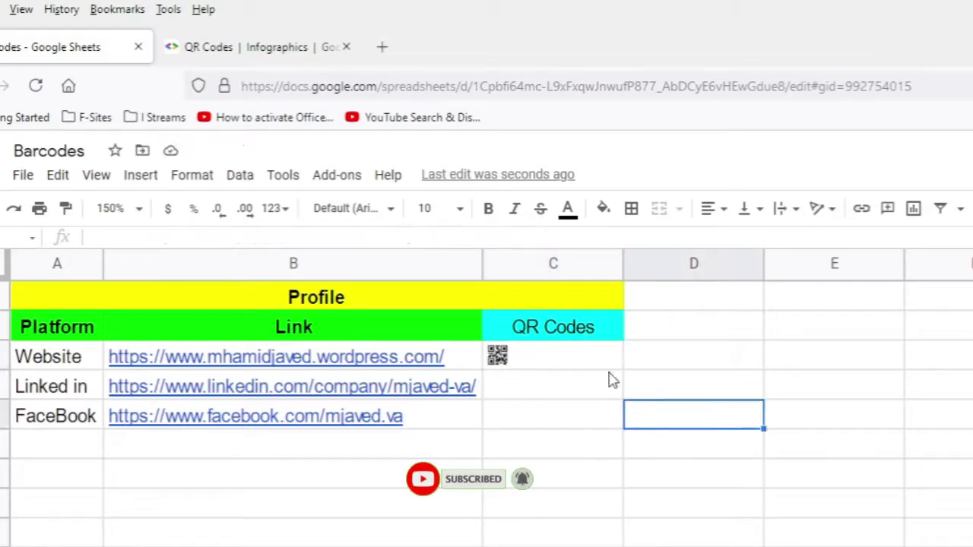
left_click(576, 365)
left_click_drag(622, 370, 620, 425)
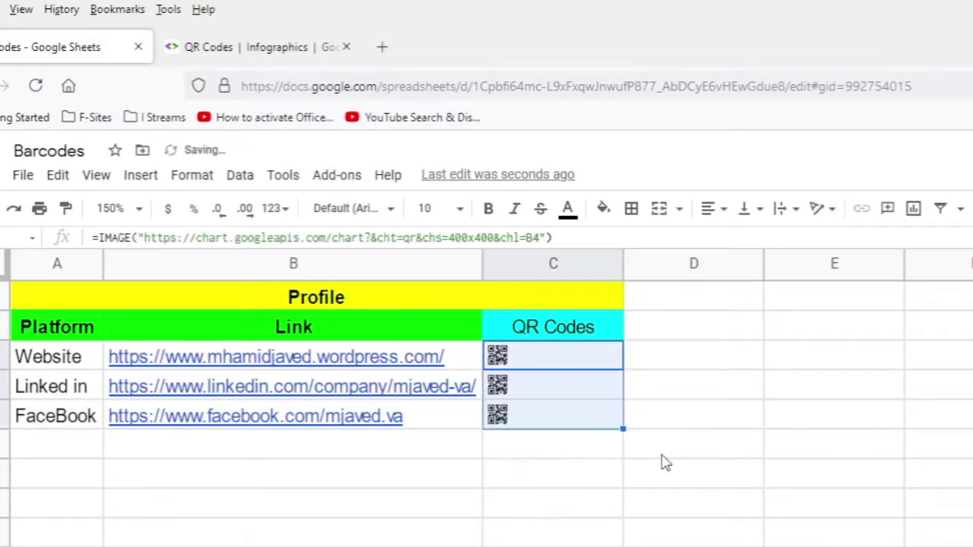
left_click(674, 423)
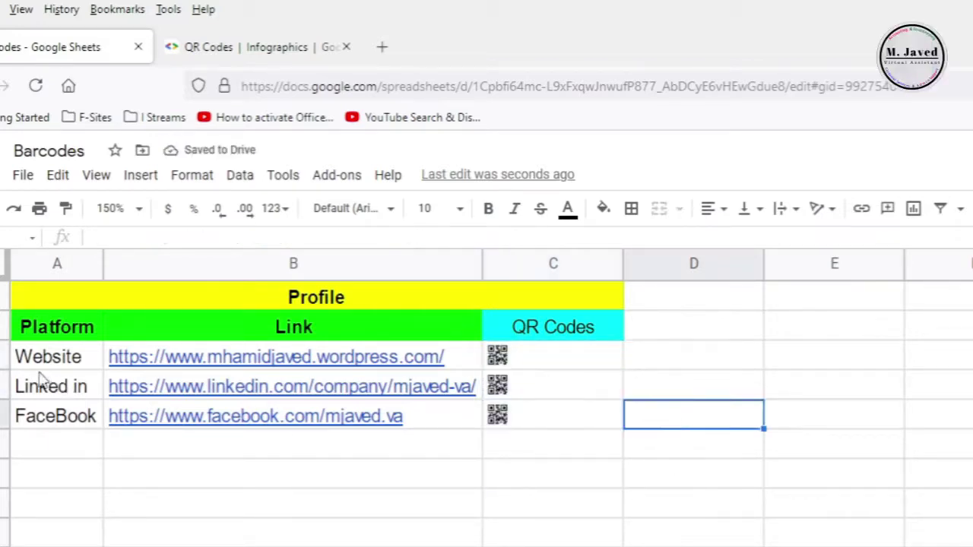
- Make rows 3 to 5 much taller so the QR codes display larger
left_click_drag(5, 356, 4, 416)
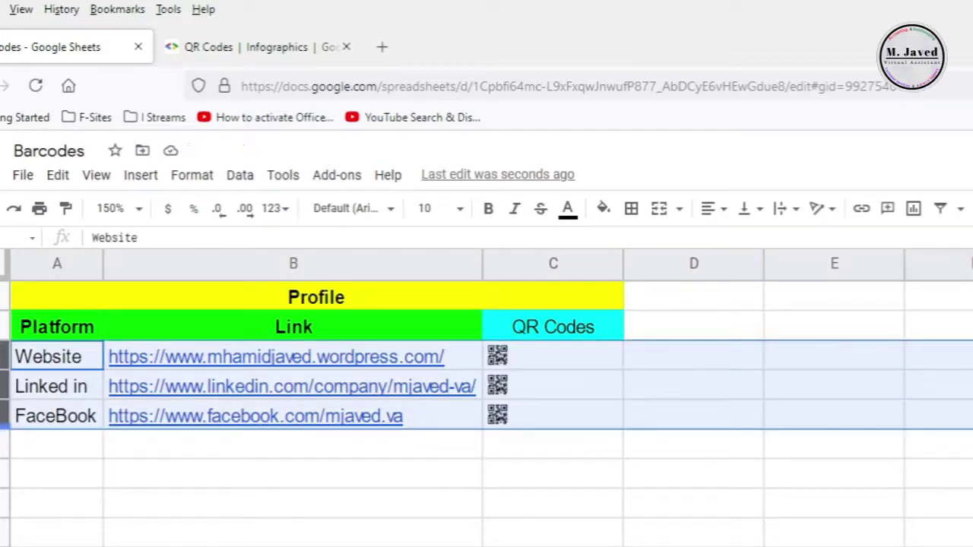
left_click_drag(4, 430, 5, 470)
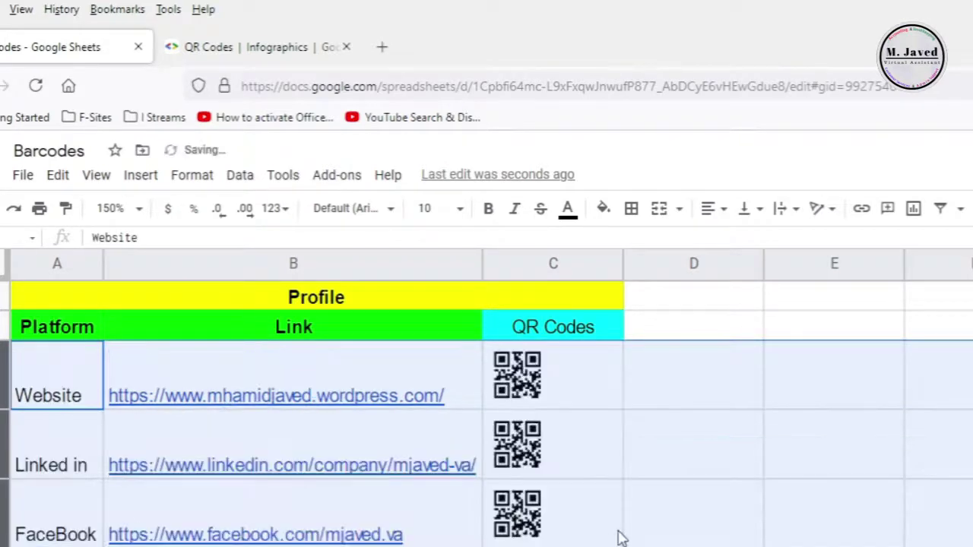
left_click(608, 506)
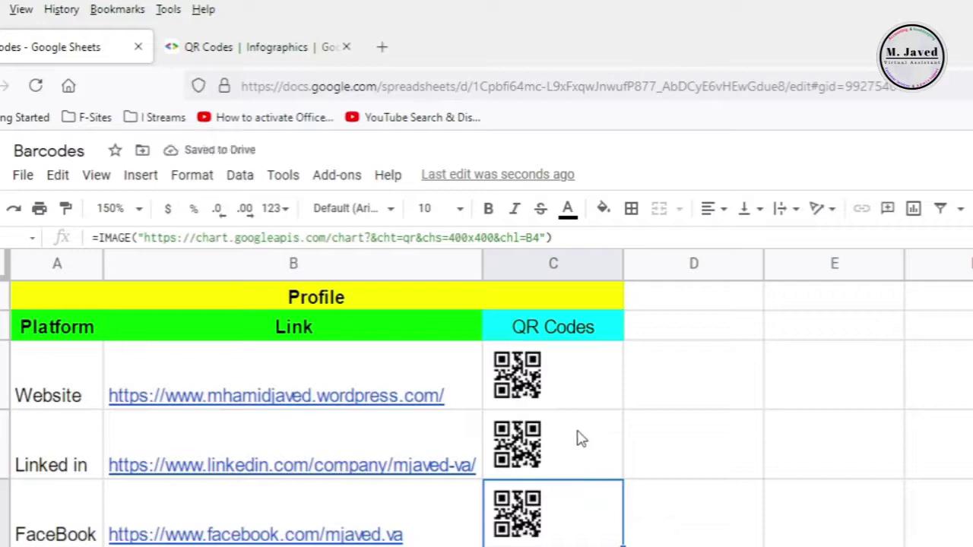
left_click(693, 342)
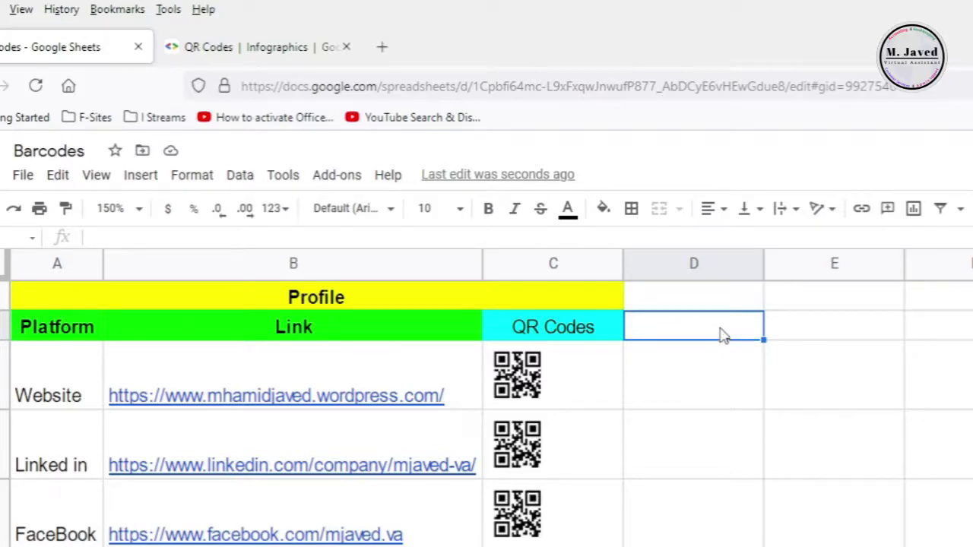
left_click(337, 179)
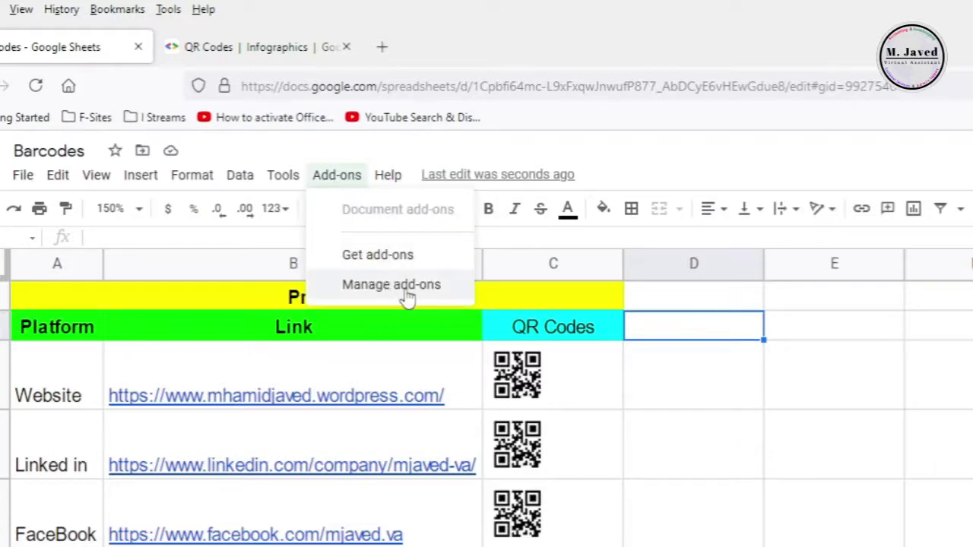
- Search the Workspace Marketplace for 'QR Code' add-ons, then close the marketplace
left_click(386, 259)
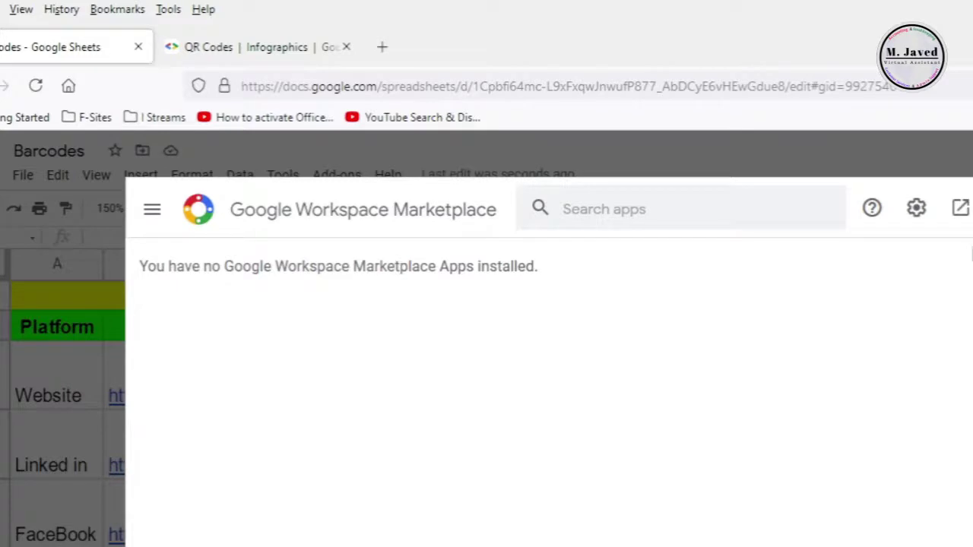
left_click(970, 209)
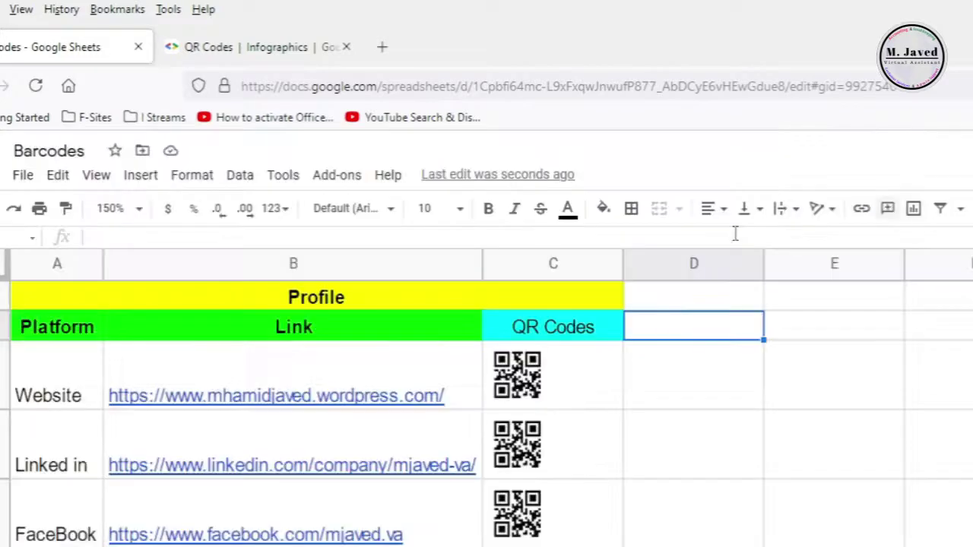
left_click(337, 175)
left_click(362, 257)
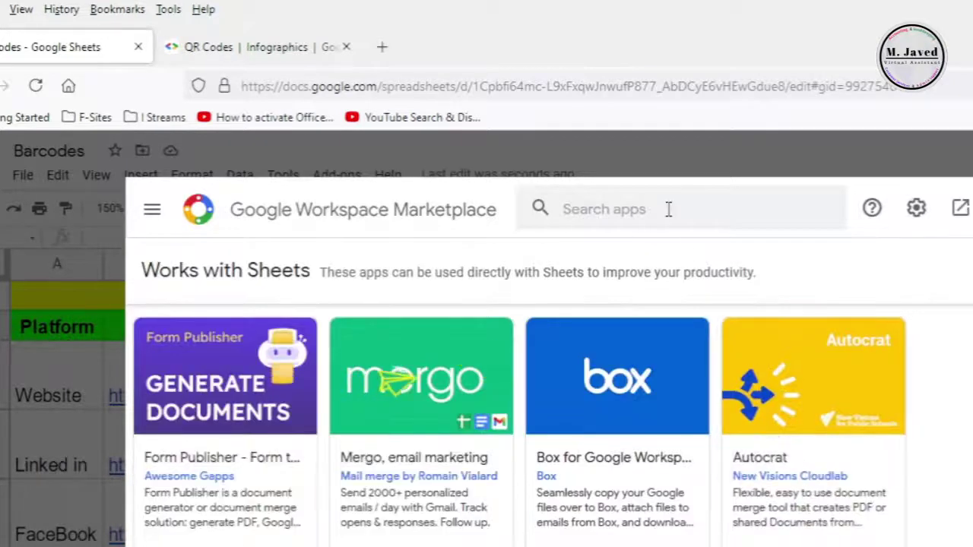
left_click(669, 209)
type("QR Code")
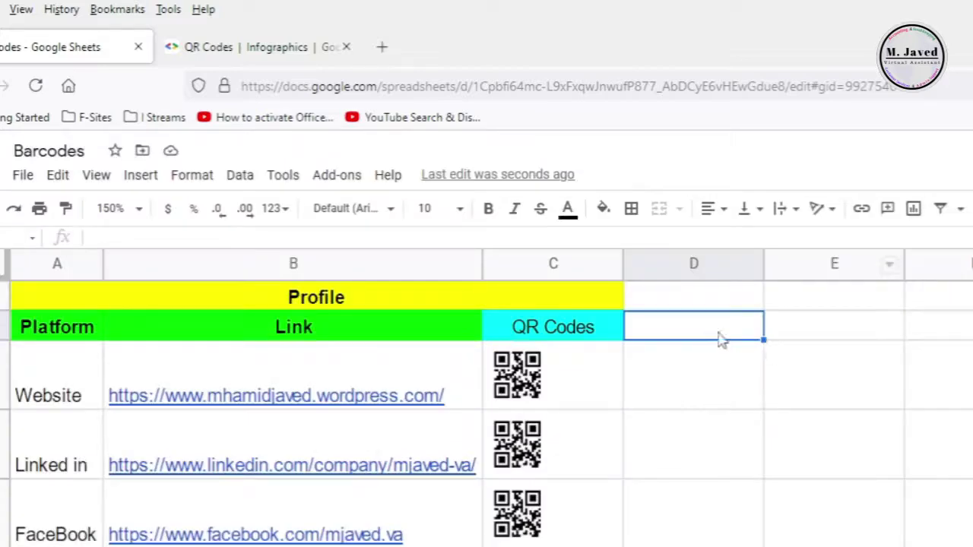
left_click(805, 332)
left_click(750, 332)
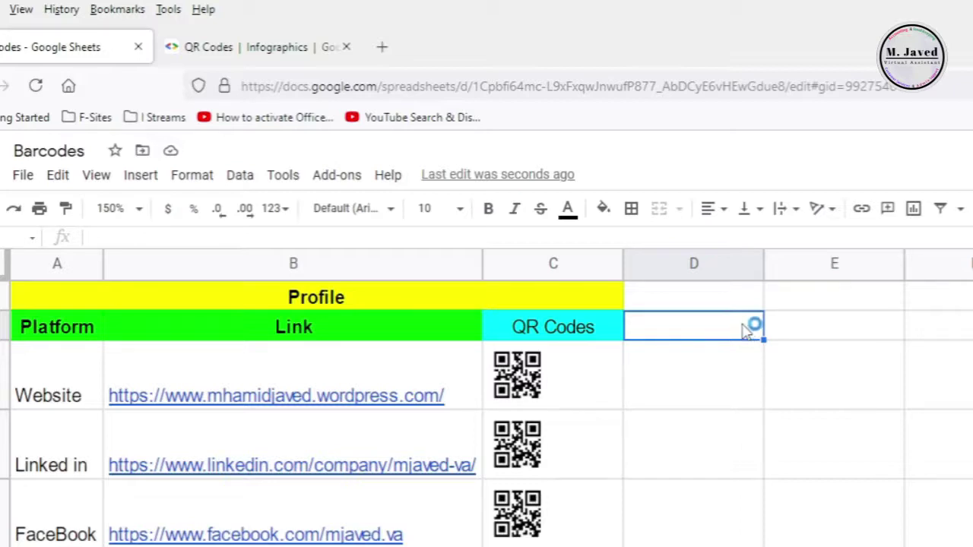
left_click(381, 46)
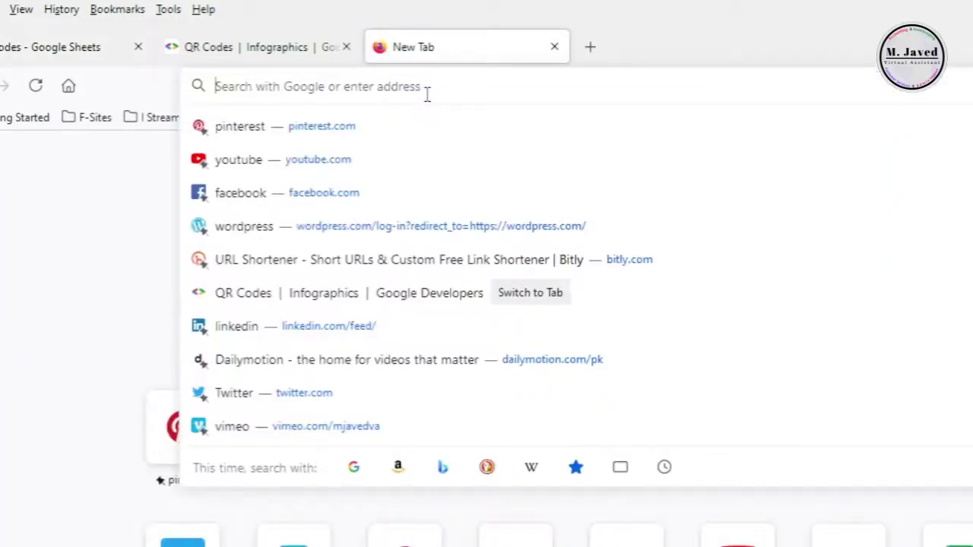
- Search Google for 'free qr code generator online'
type("Free Q")
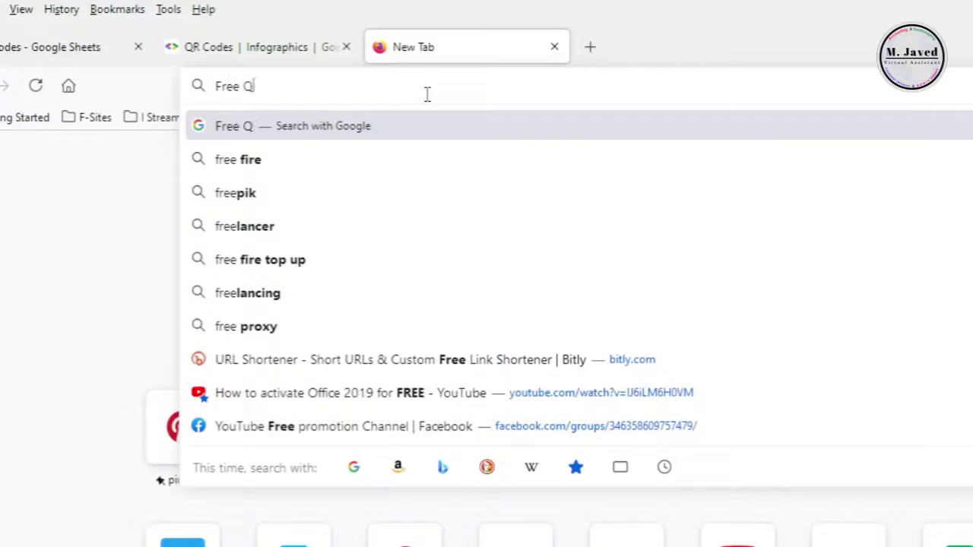
type("R codes")
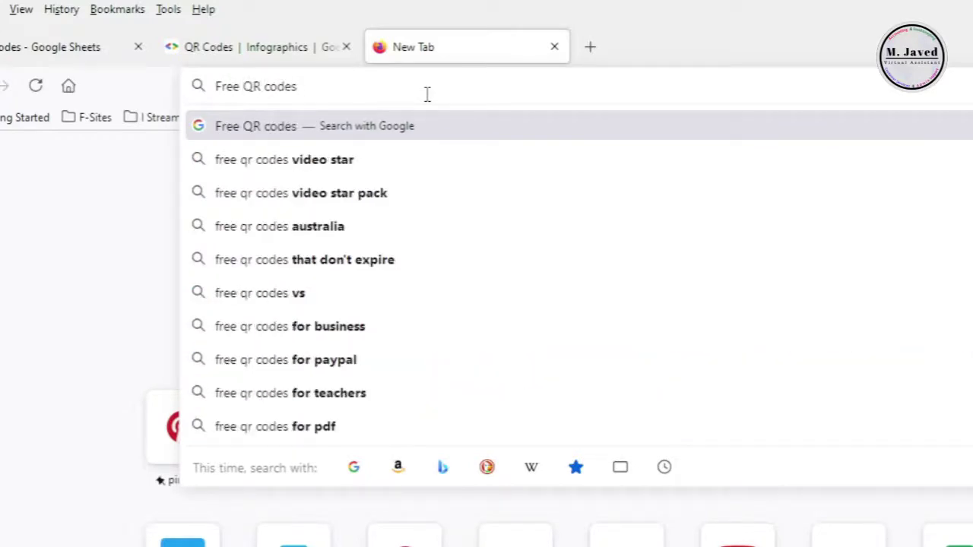
type(" gene")
key("Down")
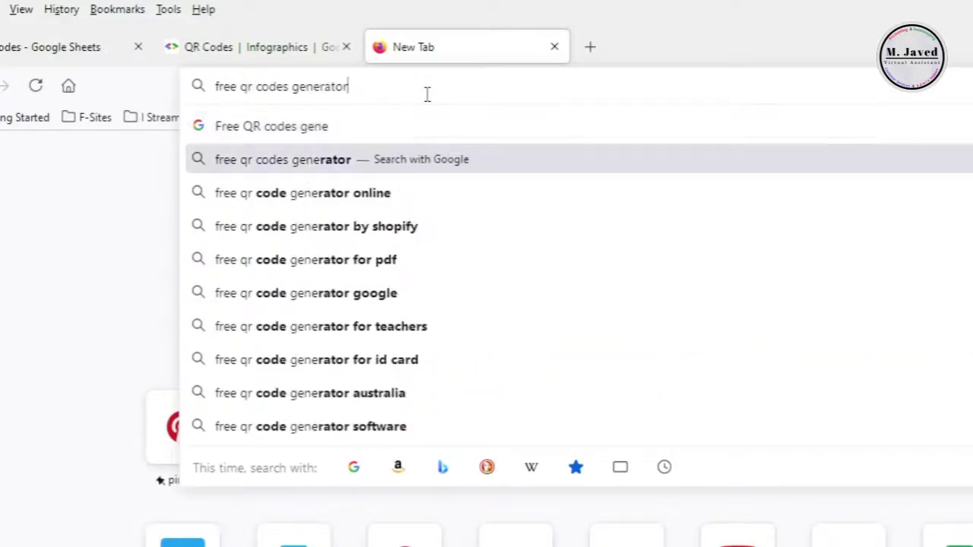
key("Down")
key("Return")
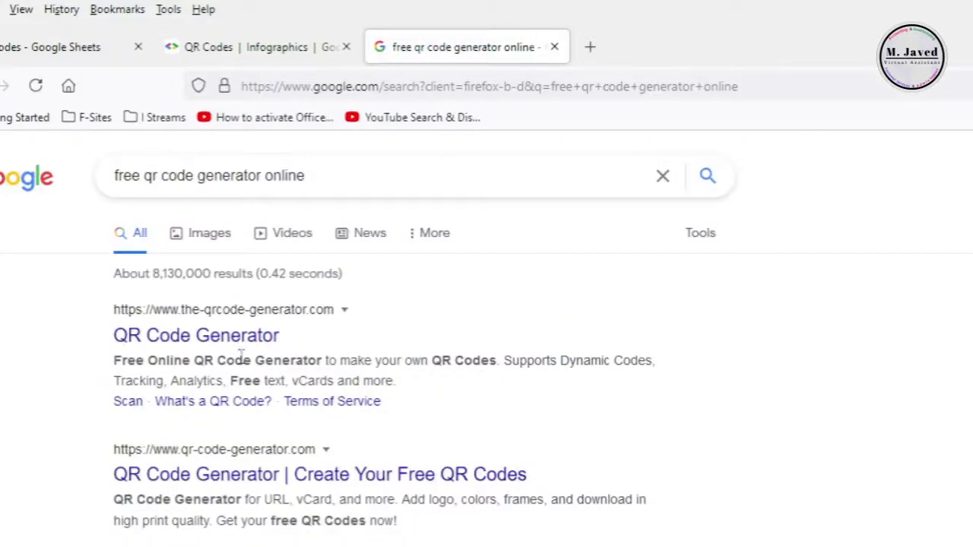
scroll(332, 396, "down", 5)
scroll(332, 424, "down", 2)
key("F5")
- Open the top generator results, including QRCode Monkey and goqr.me, in new tabs
right_click(245, 338)
left_click(294, 362)
right_click(261, 473)
left_click(326, 159)
scroll(320, 539, "down", 1)
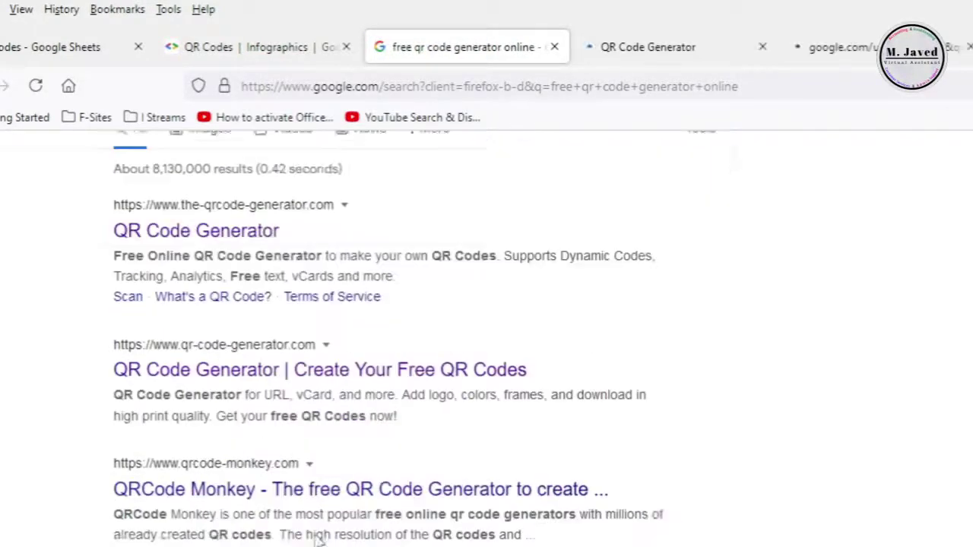
scroll(320, 536, "down", 1)
right_click(311, 397)
left_click(369, 91)
scroll(421, 401, "down", 4)
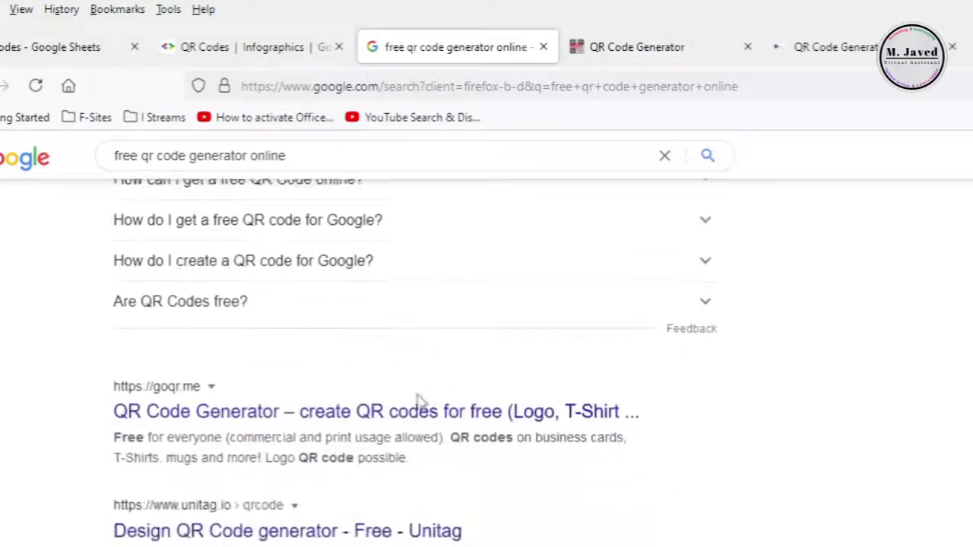
right_click(420, 400)
left_click(498, 91)
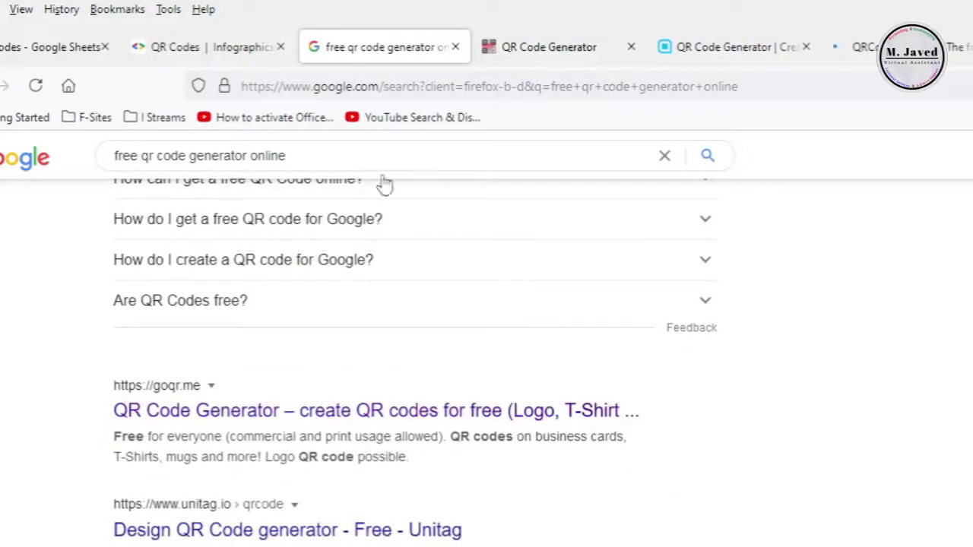
left_click(249, 51)
- Copy the Facebook link from B5 and paste it as a URL code in the first generator
left_click(38, 47)
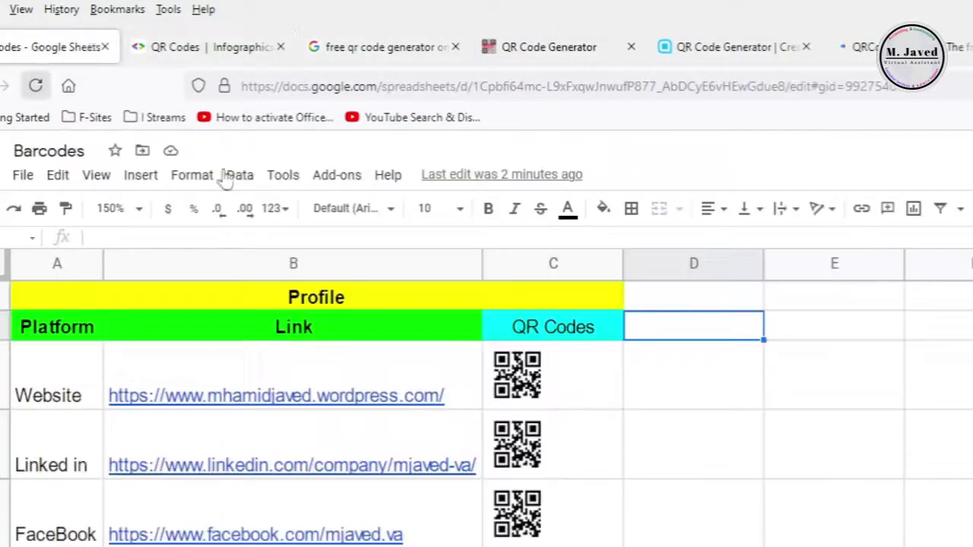
key("ctrl+c")
left_click(448, 485)
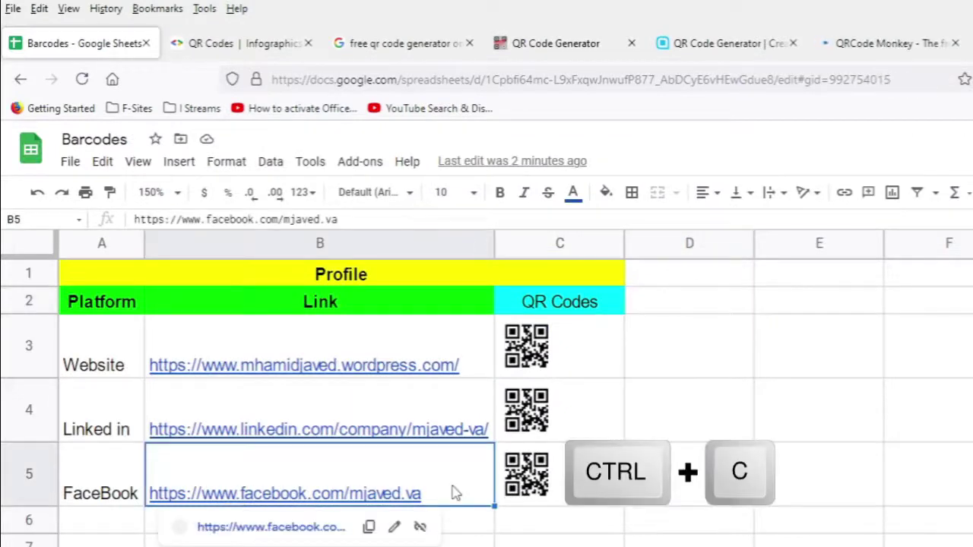
left_click(692, 310)
left_click(576, 51)
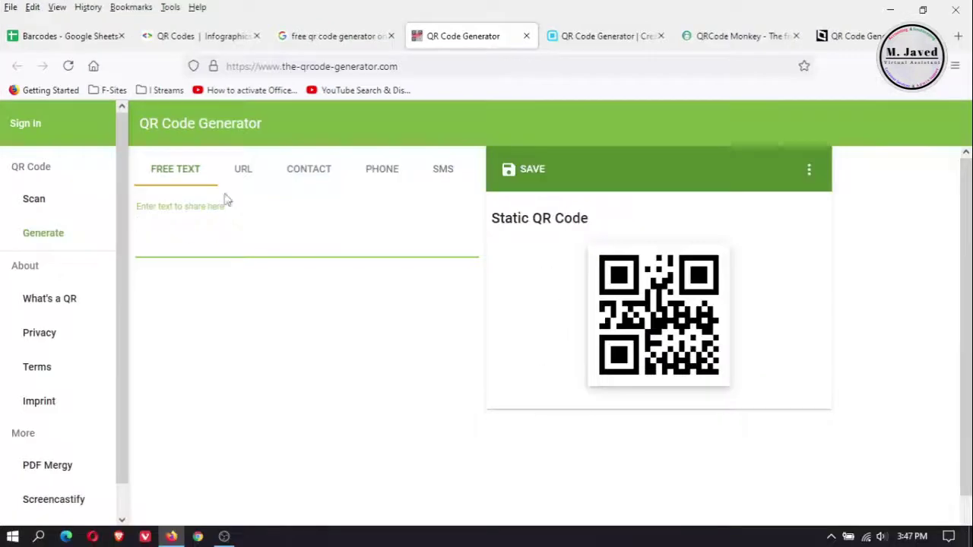
key("ctrl+v")
left_click(239, 173)
left_click(209, 215)
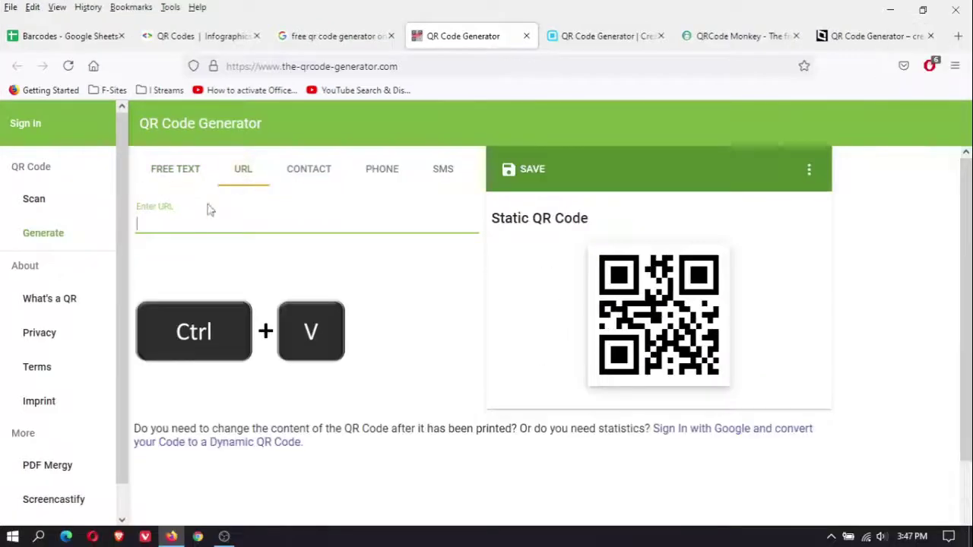
key("ctrl+v")
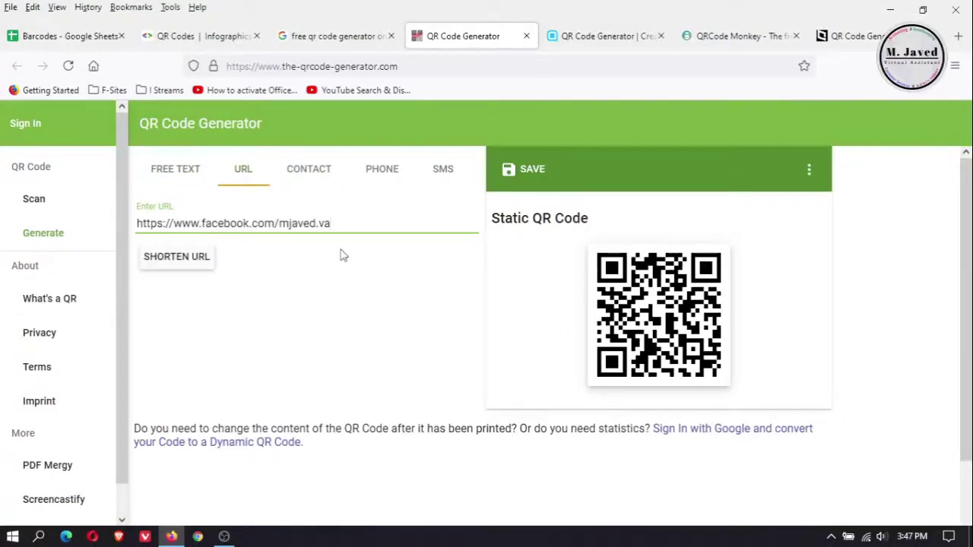
- Paste the Facebook link into the second generator's website address field
left_click(593, 36)
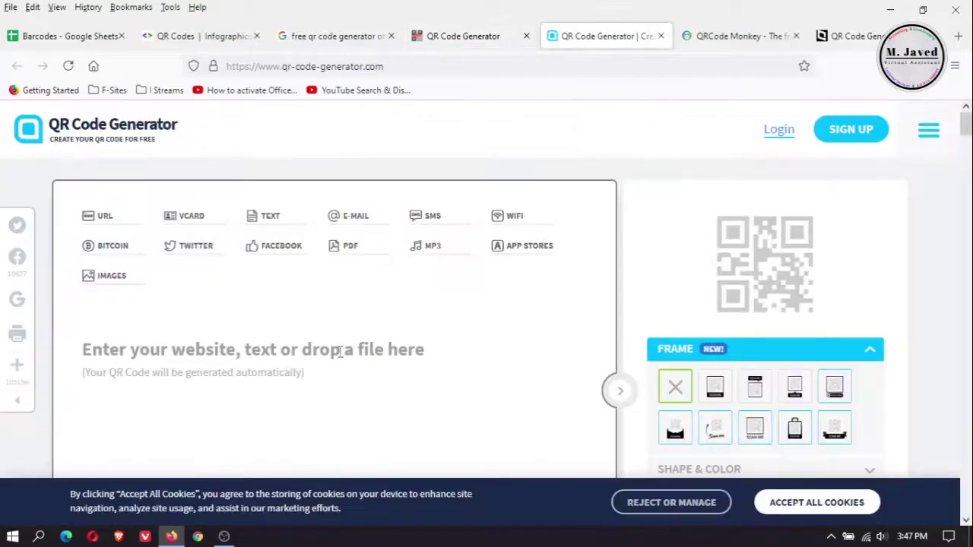
left_click(263, 352)
key("ctrl+v")
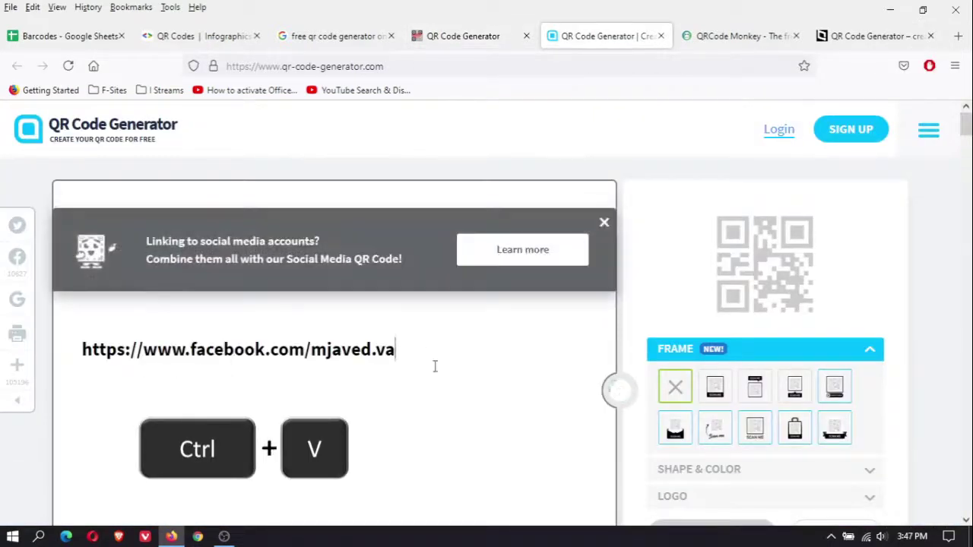
scroll(576, 307, "down", 3)
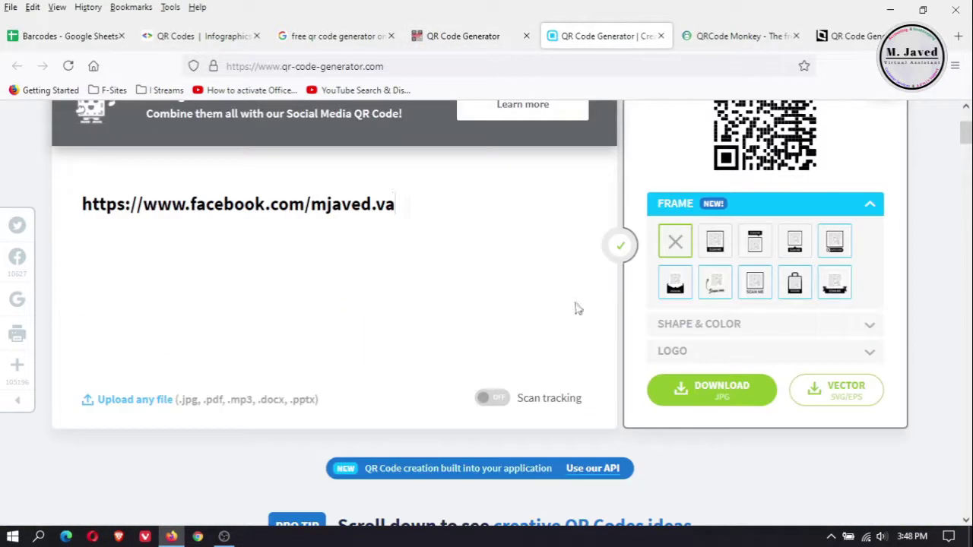
scroll(487, 304, "up", 3)
- Generate a website-address QR code for the Facebook link on goqr.me
left_click(710, 36)
scroll(383, 378, "down", 3)
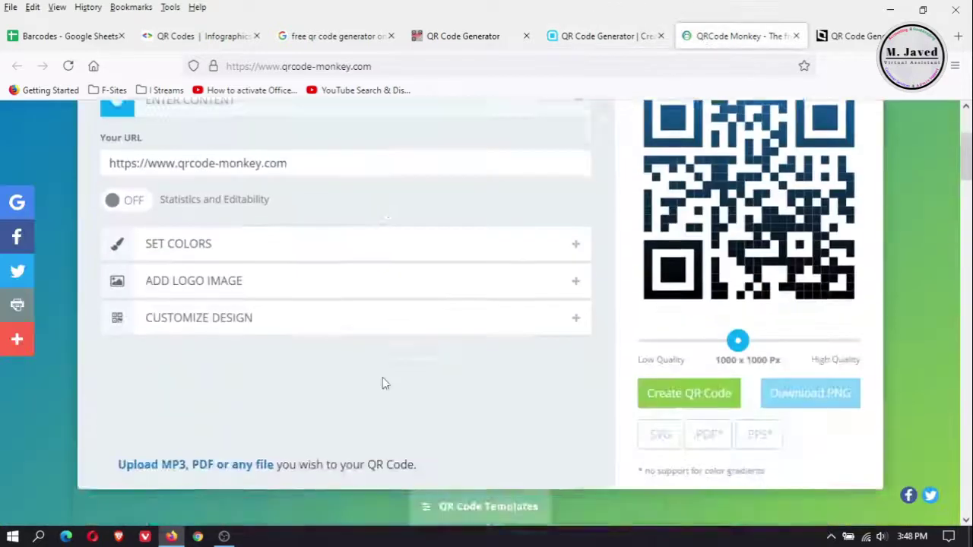
key("ctrl+Tab")
scroll(532, 359, "down", 4)
scroll(433, 340, "up", 4)
left_click(377, 246)
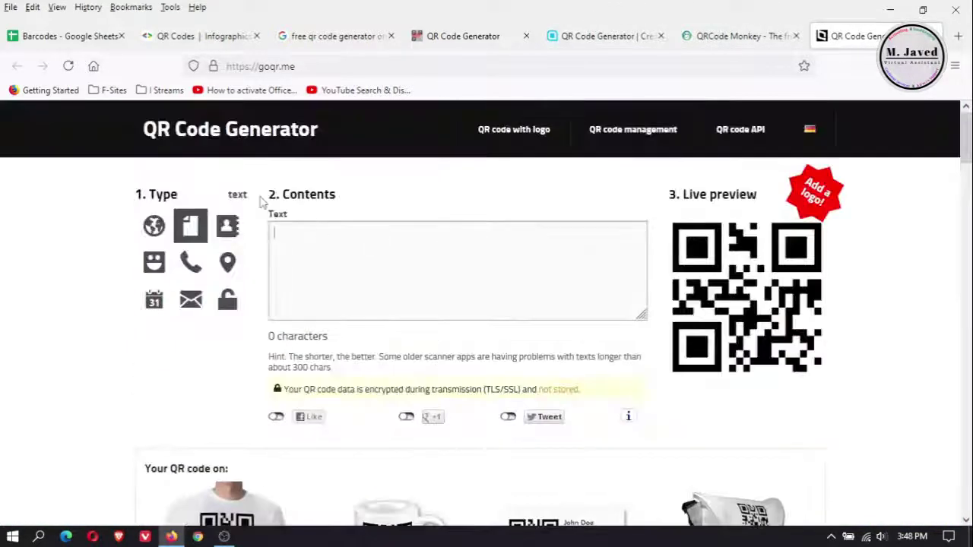
left_click(154, 226)
key("ctrl+v")
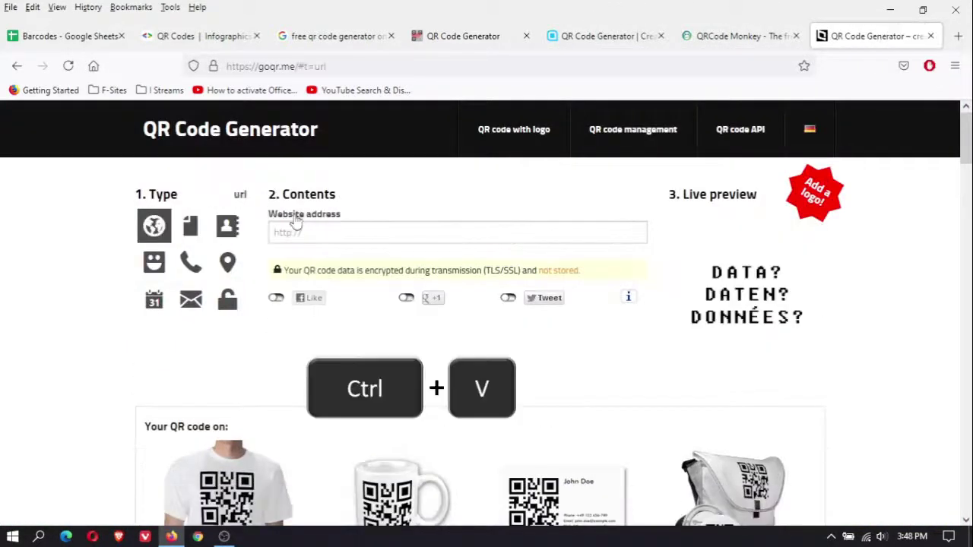
left_click(306, 232)
key("ctrl+v")
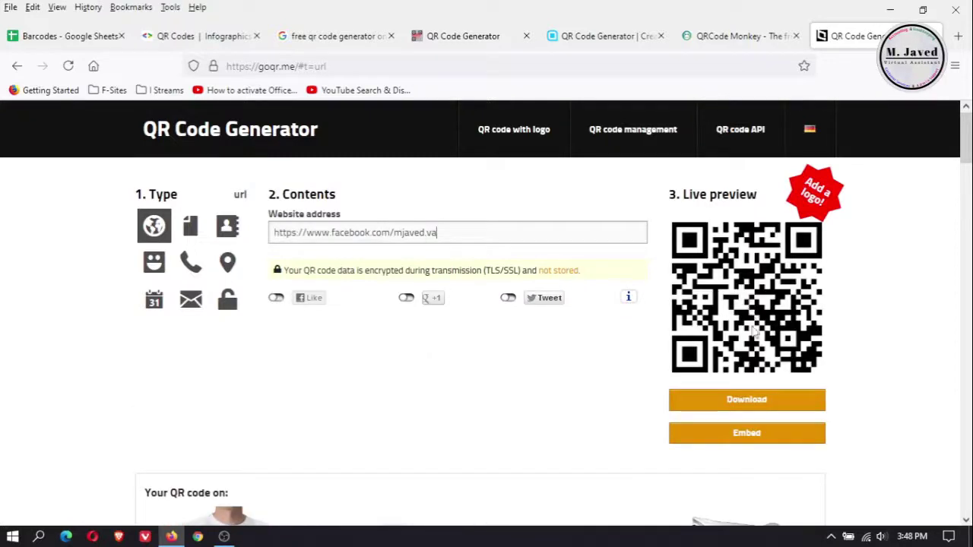
left_click(69, 36)
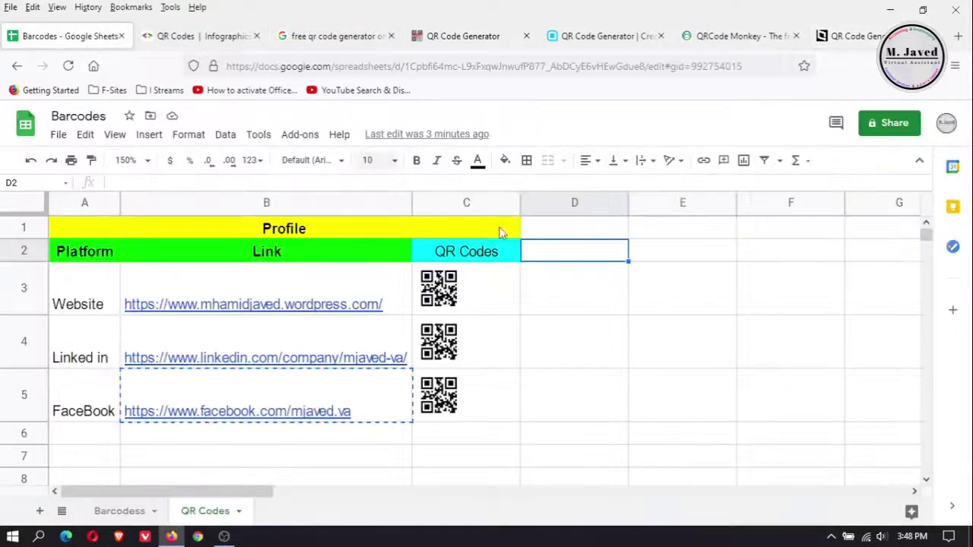
left_click(606, 284)
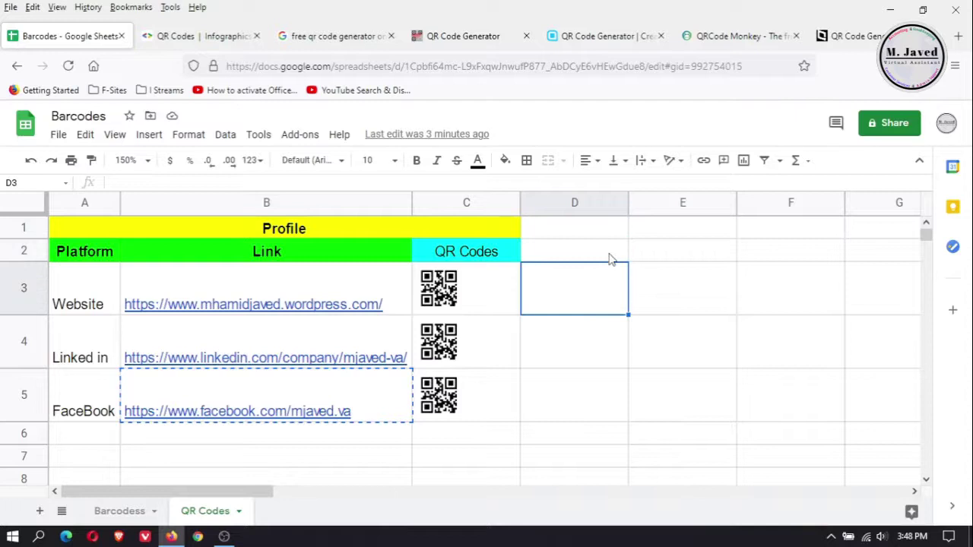
left_click(611, 259)
left_click(650, 259)
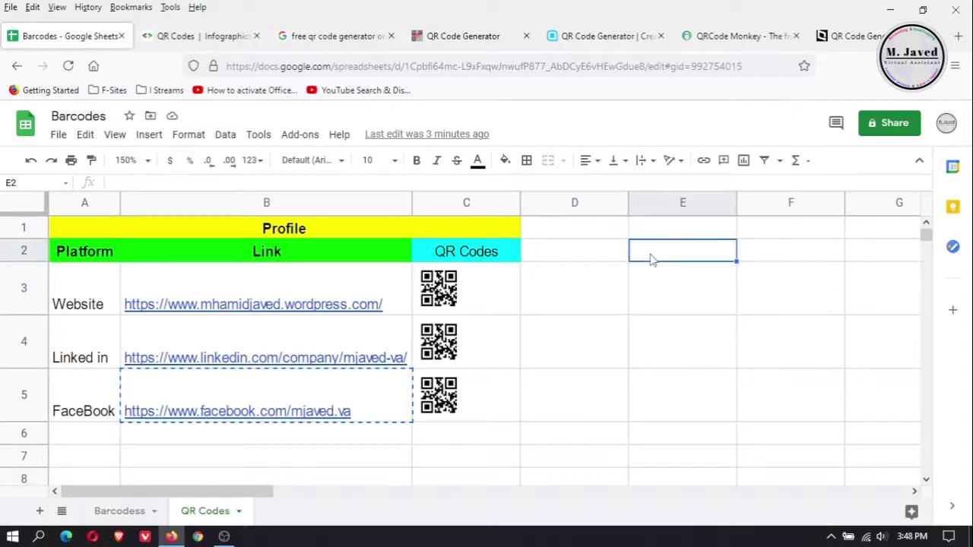